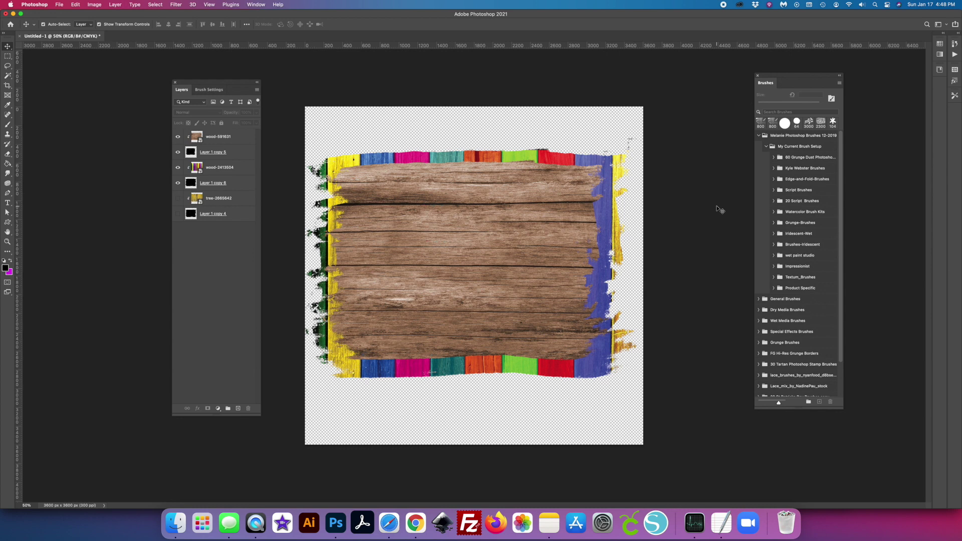
Switch to Chrome to view the Pixabay image results for wood, and return to Photoshop.
click(415, 525)
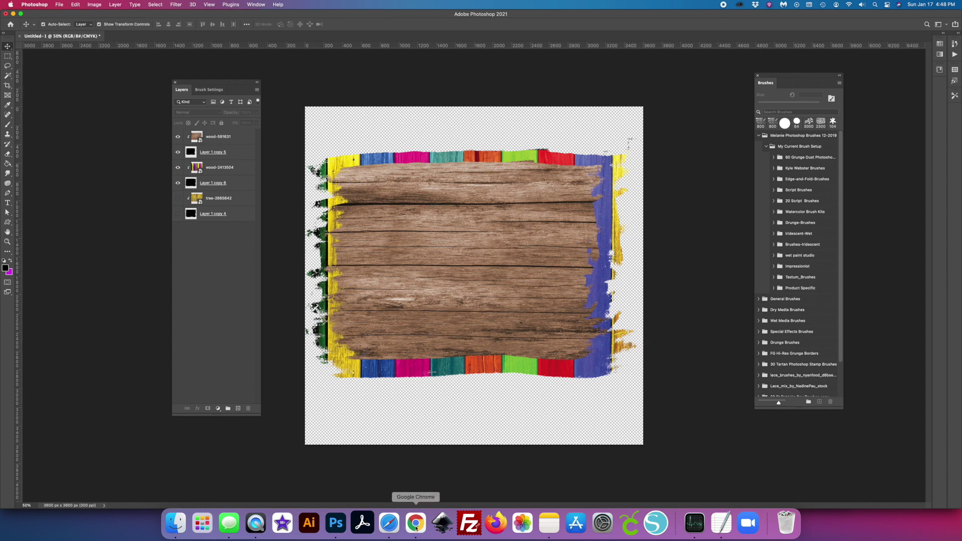
click(166, 18)
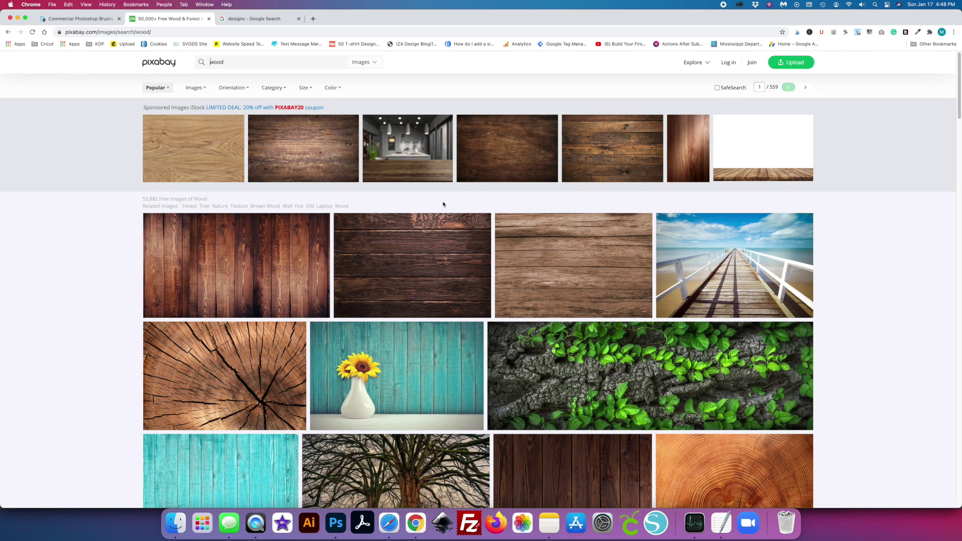
mouse_move(443, 217)
click(342, 533)
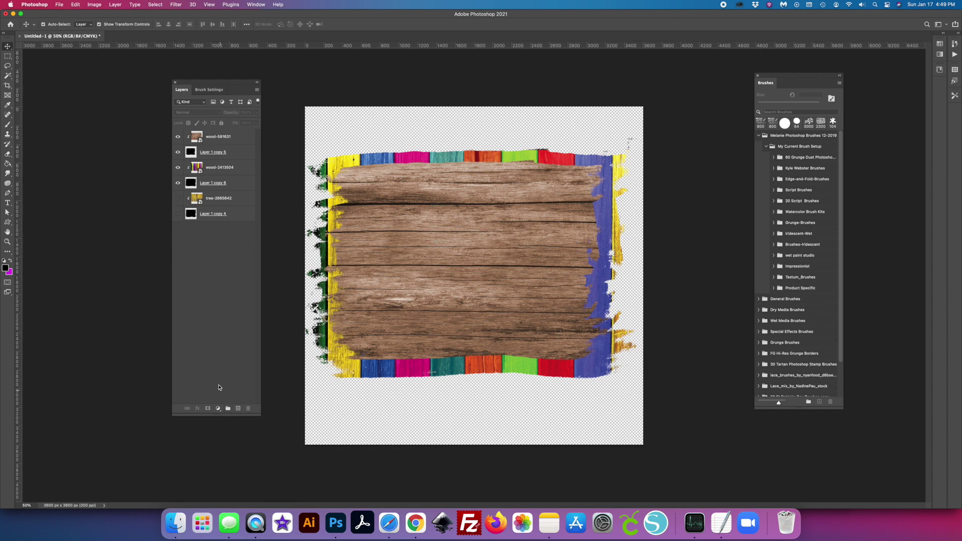
Create a new 12 x 12 inch document at 300 pixels/inch in RGB Color with transparent background contents.
click(10, 24)
mouse_move(216, 82)
mouse_down()
mouse_move(941, 111)
mouse_move(924, 108)
mouse_up()
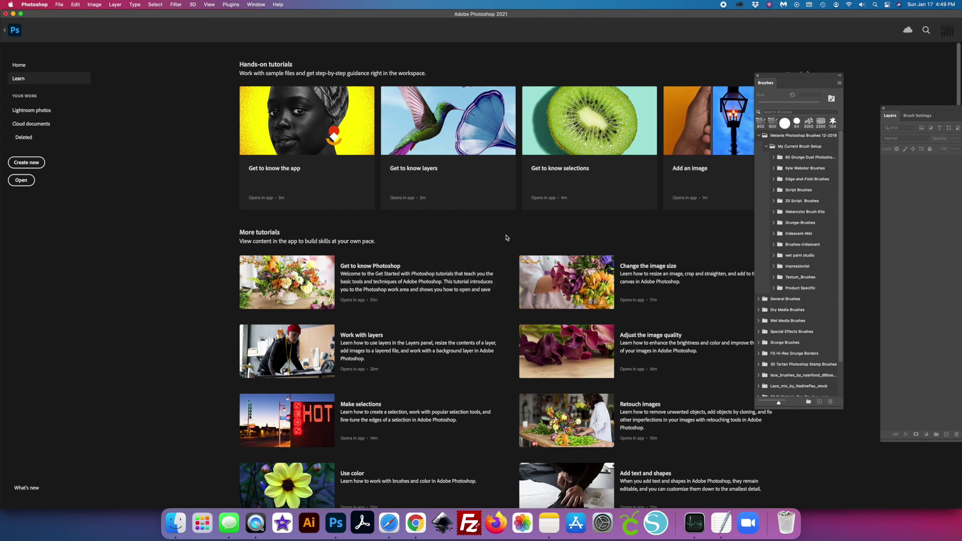
drag(814, 86, 885, 76)
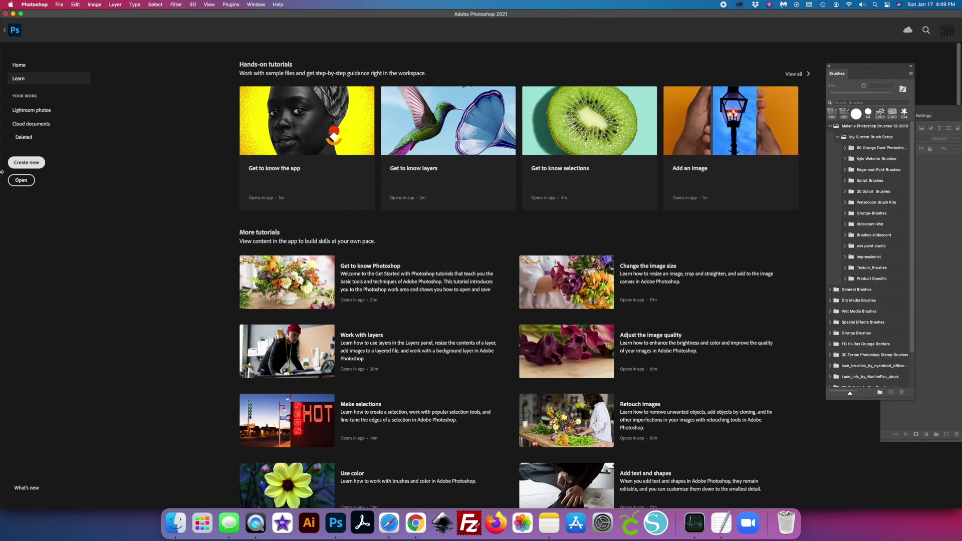
click(27, 163)
click(318, 197)
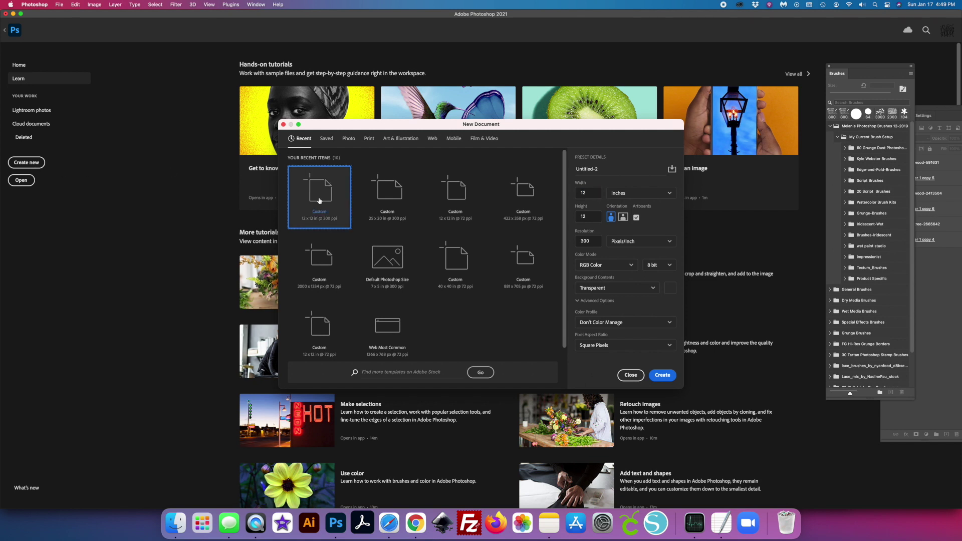
click(646, 195)
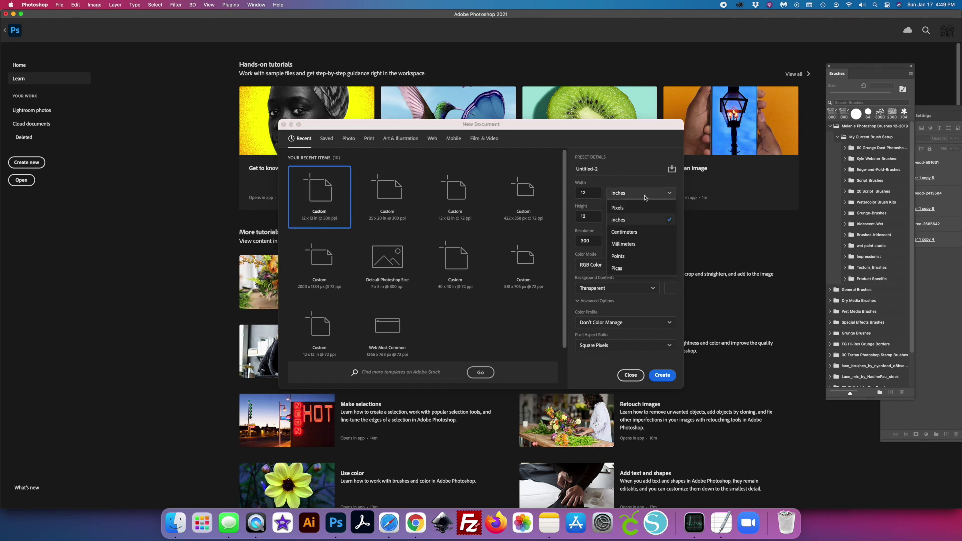
click(620, 198)
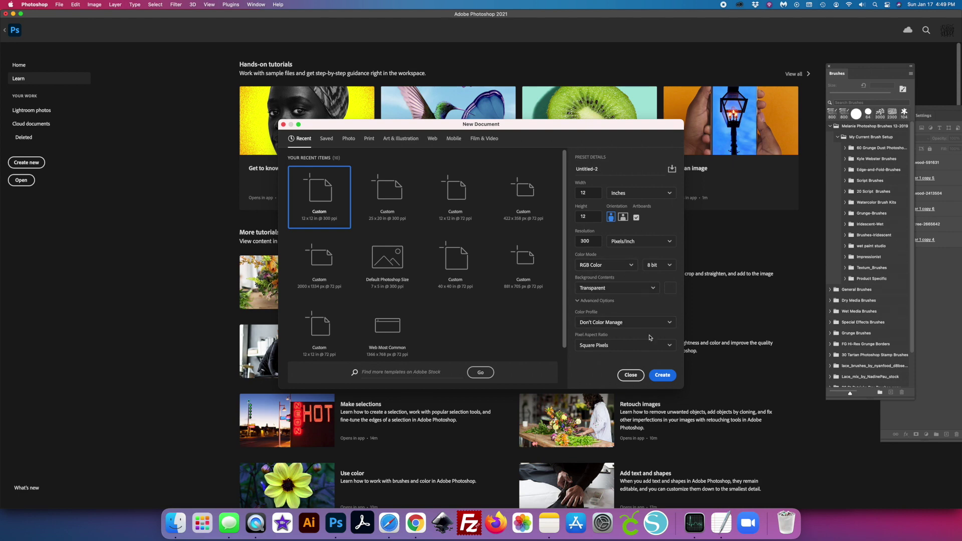
click(663, 376)
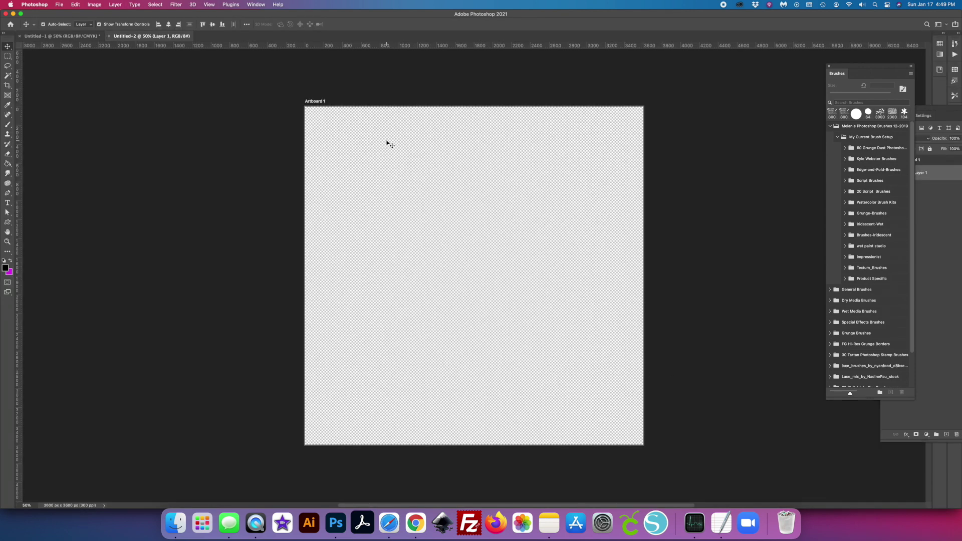
Arrange the Brushes and Layers panels beside the canvas and ungroup Artboard 1.
drag(880, 75, 829, 80)
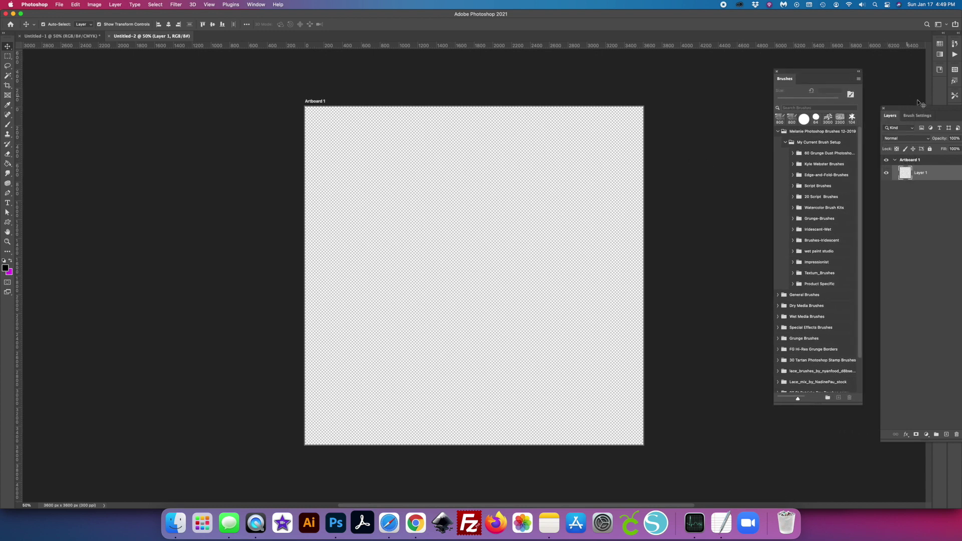
mouse_move(922, 109)
mouse_down()
mouse_move(703, 77)
mouse_move(720, 74)
mouse_up()
click(696, 126)
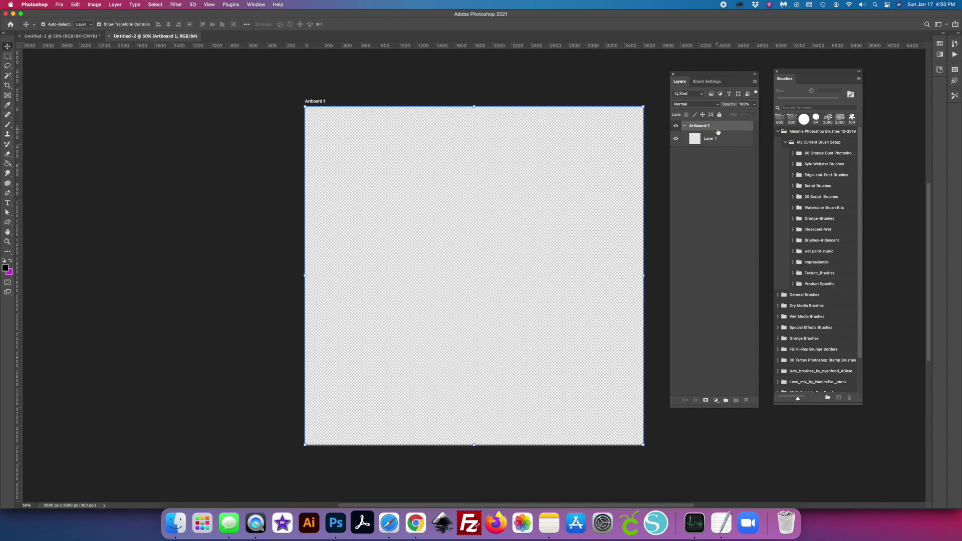
right_click(720, 129)
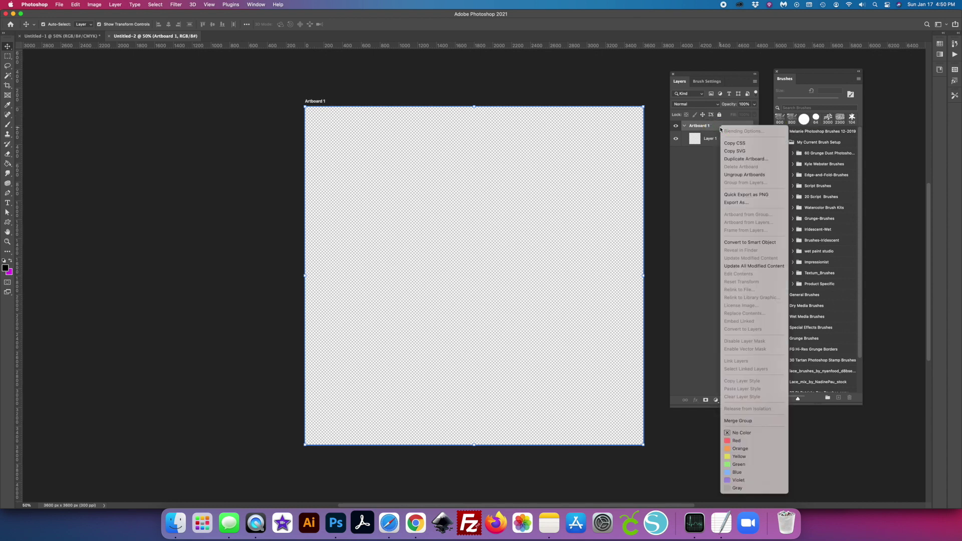
click(746, 175)
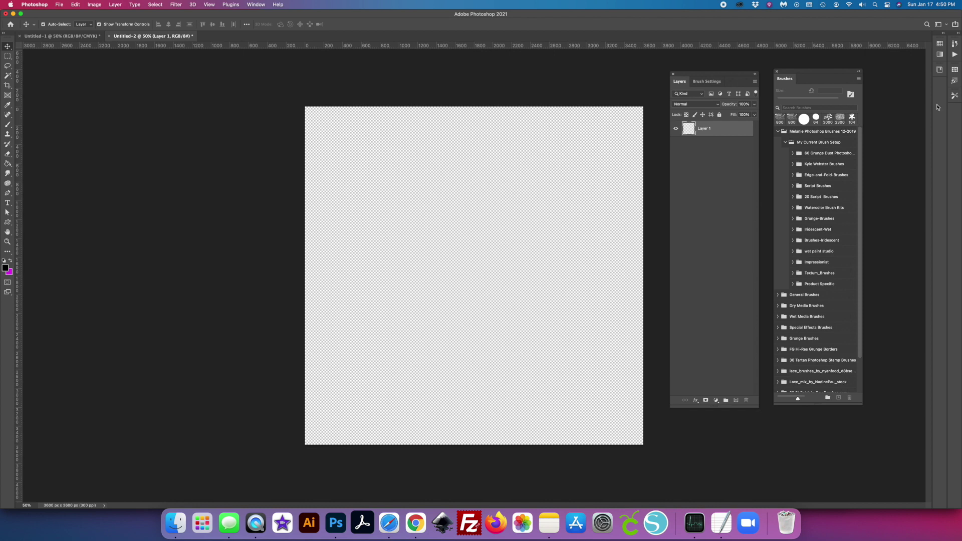
click(256, 4)
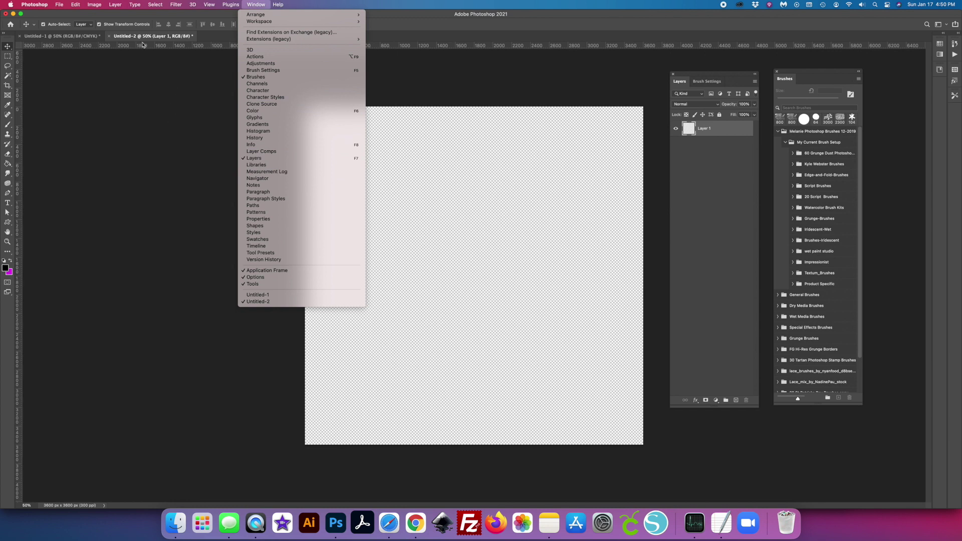
mouse_move(203, 6)
mouse_move(257, 5)
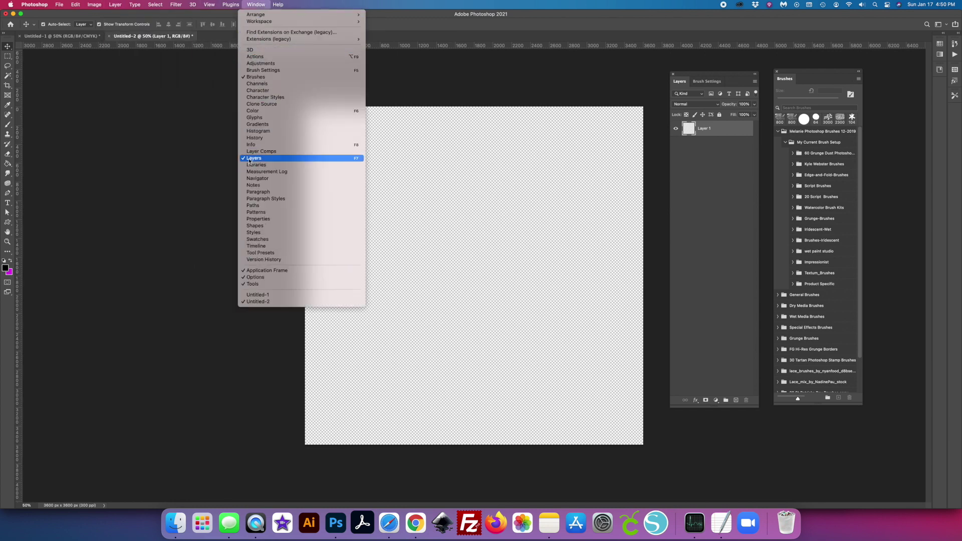
click(564, 119)
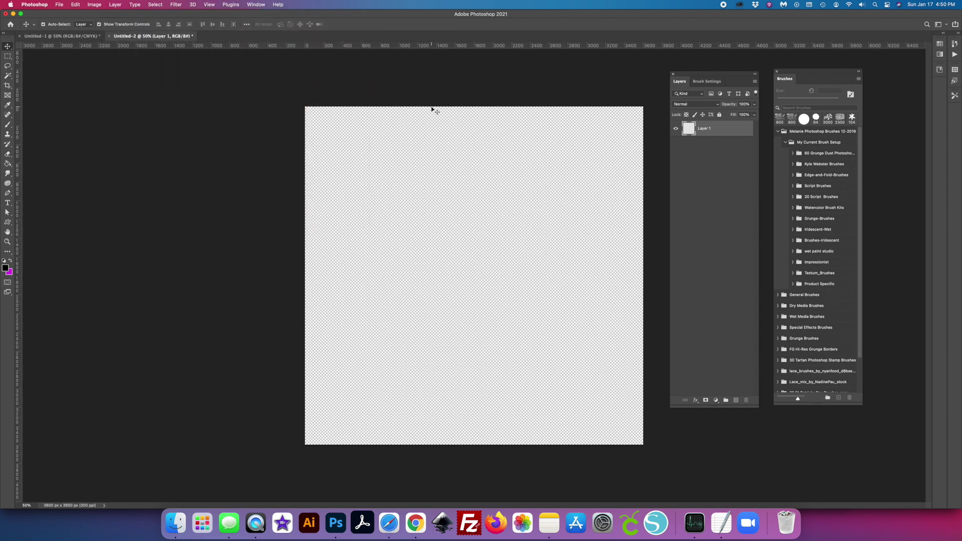
Place the colourful wood image wood-2413504.jpg from Downloads as an embedded layer.
click(46, 4)
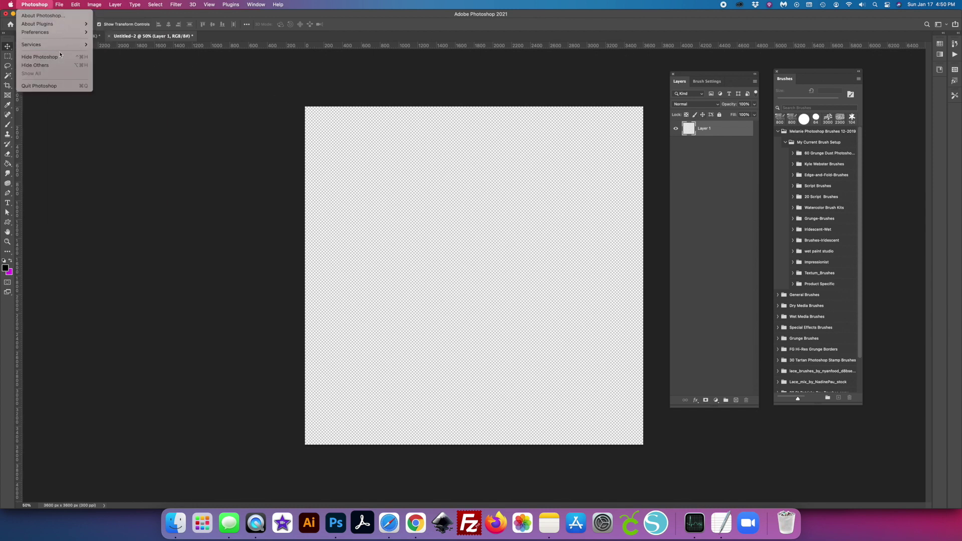
mouse_move(59, 4)
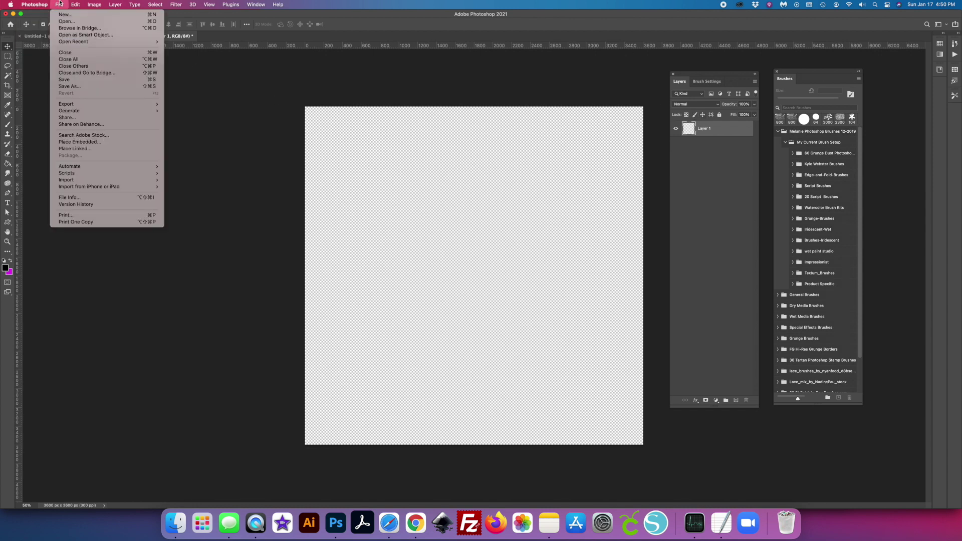
click(90, 144)
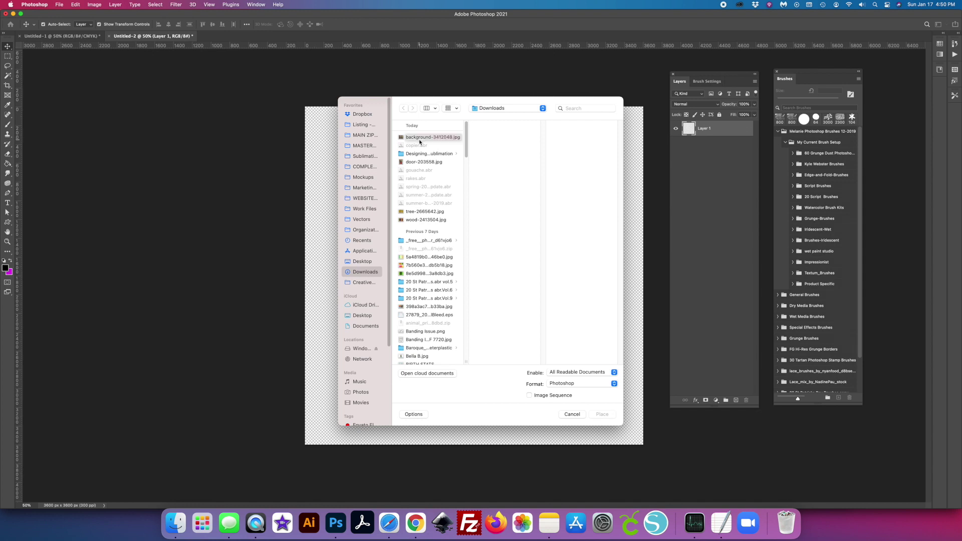
click(423, 138)
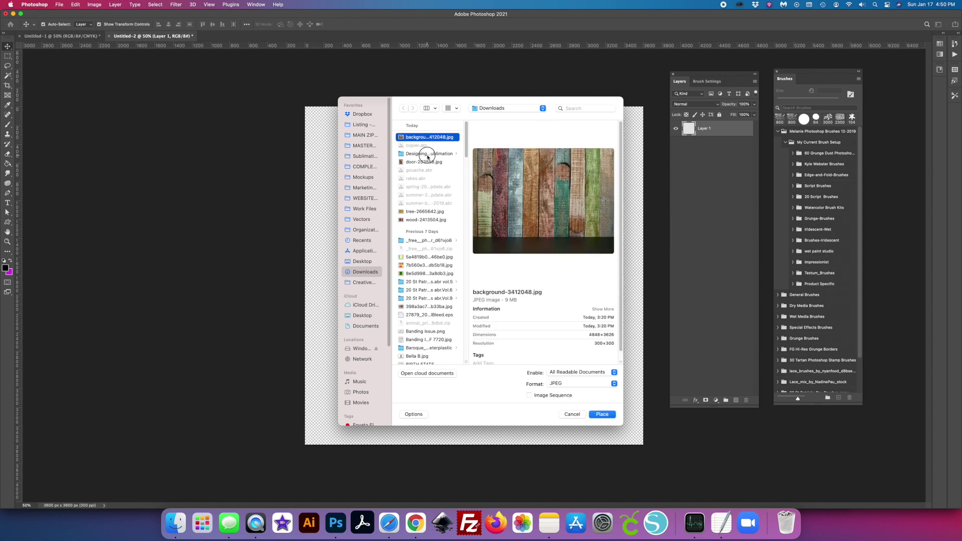
click(425, 153)
click(422, 221)
click(602, 414)
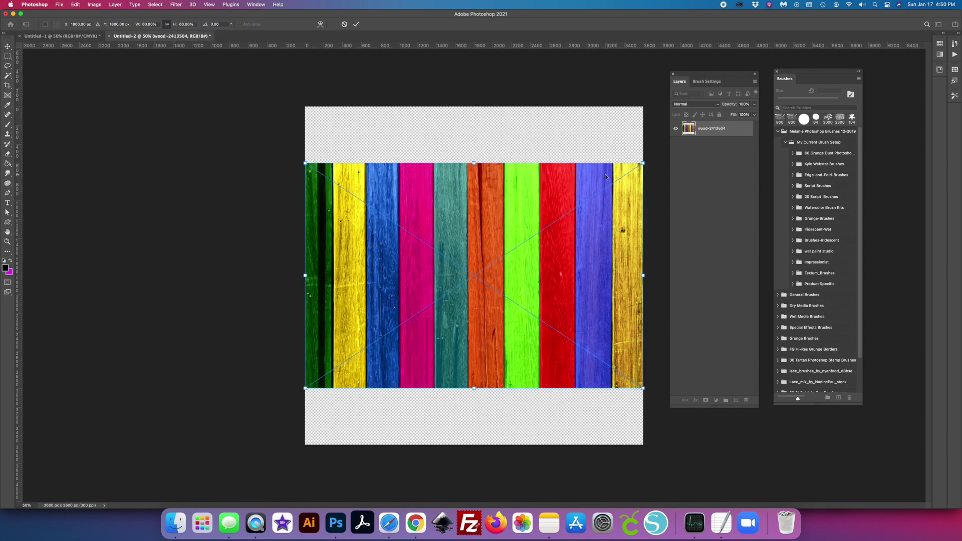
key(Return)
Place the brown wood image wood-591631.jpg from the Designing for Sublimation folder as an embedded layer.
click(60, 5)
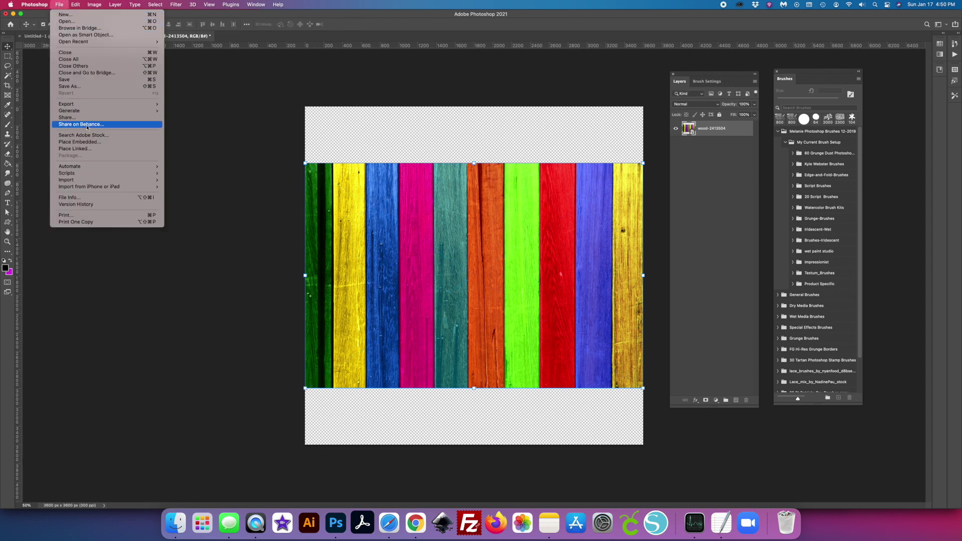
click(101, 145)
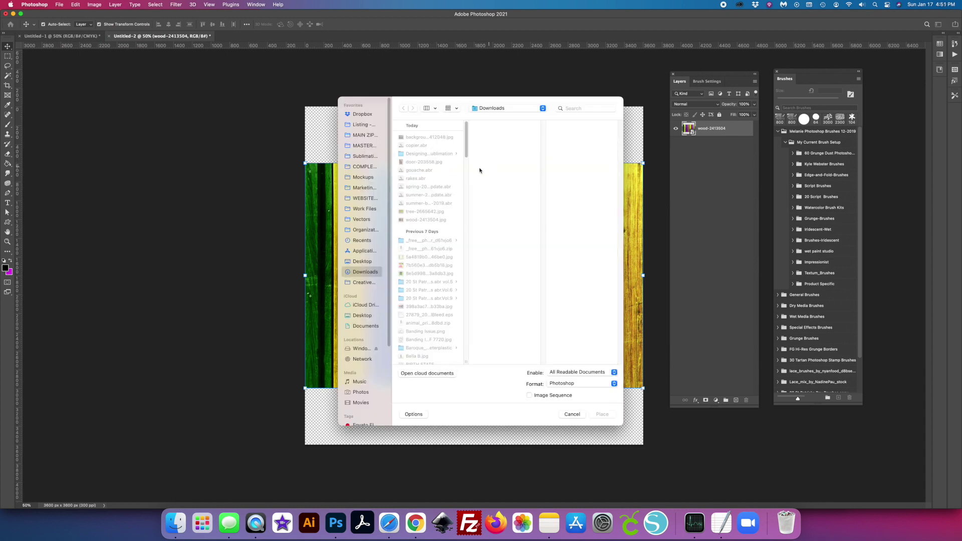
click(434, 153)
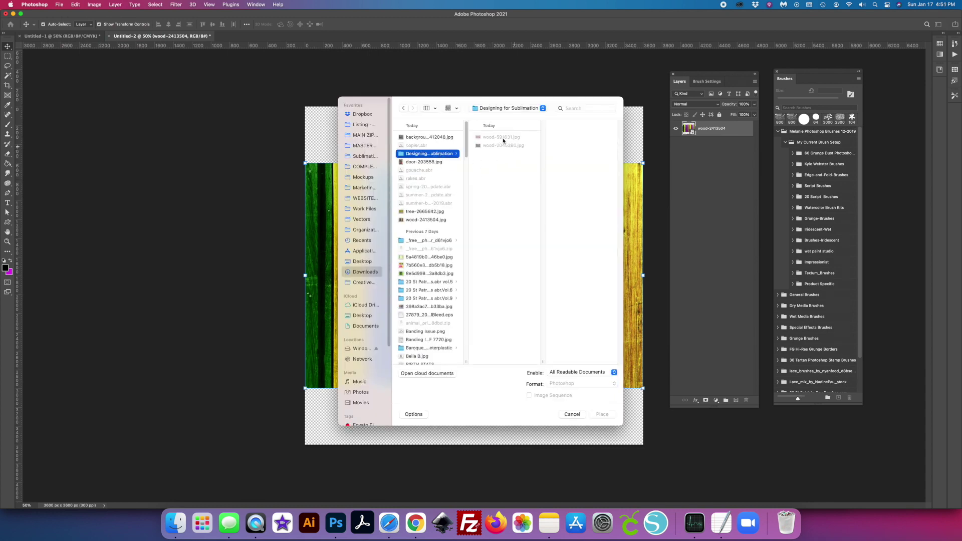
click(497, 138)
double_click(497, 138)
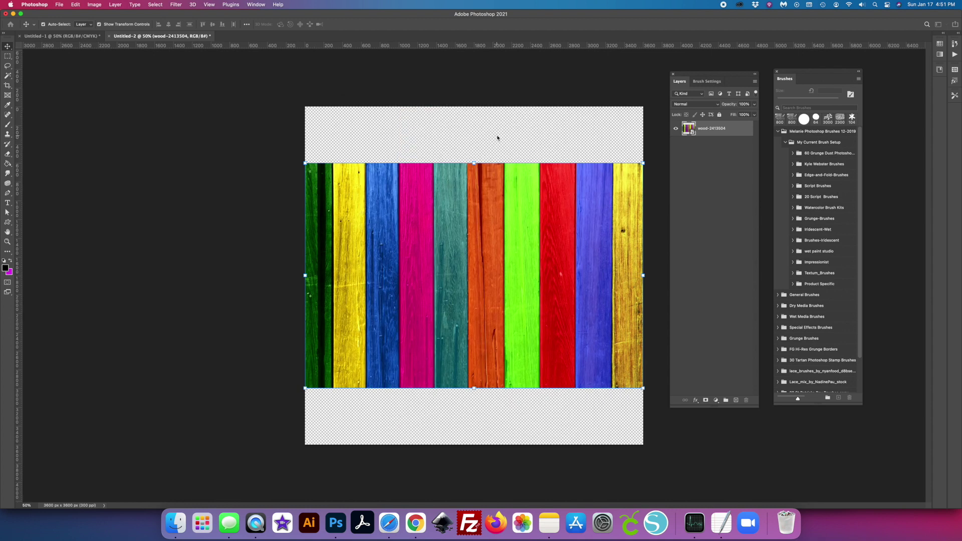
key(Return)
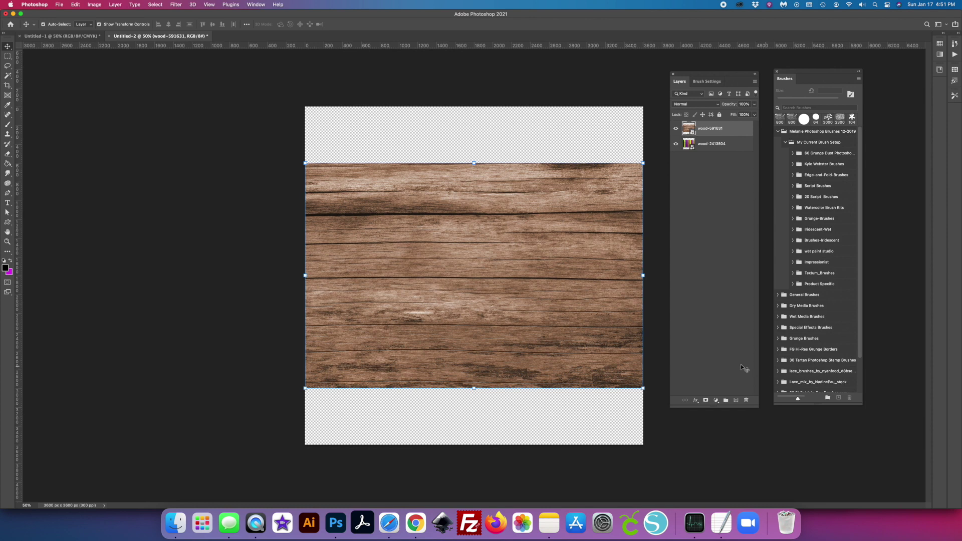
Hide both wood image layers and add a new empty layer above them.
click(675, 128)
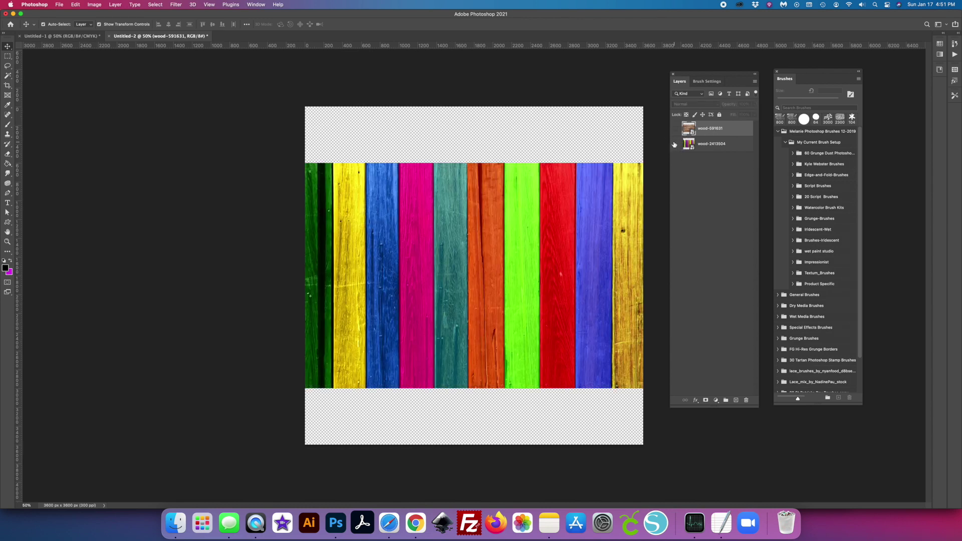
click(674, 145)
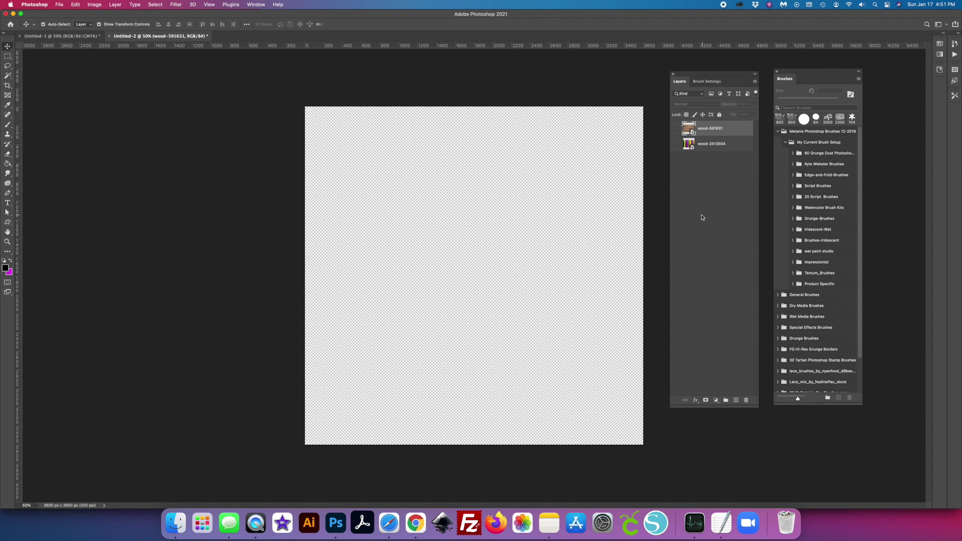
click(736, 401)
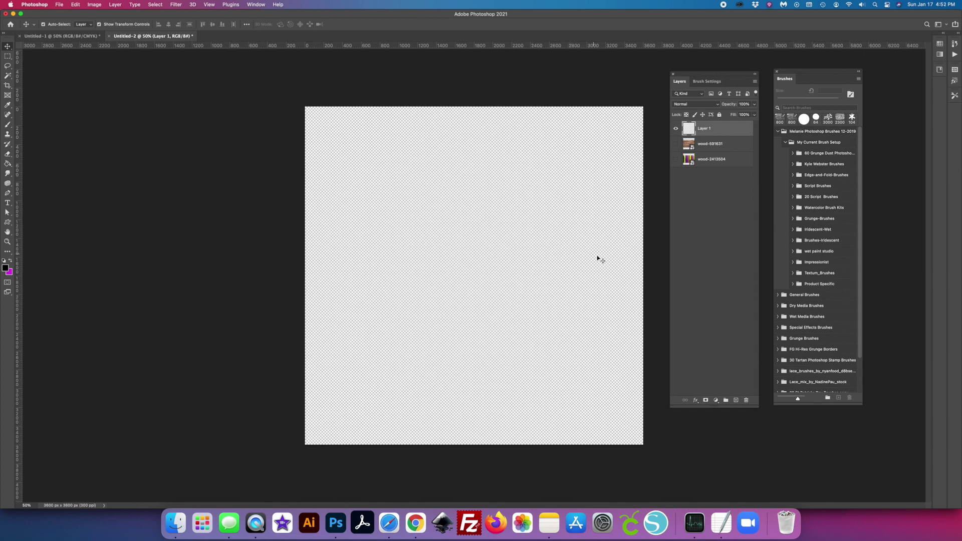
Choose the second brush in Kyle Webster's summer-2020-update folder and enlarge it to 800 px.
click(793, 153)
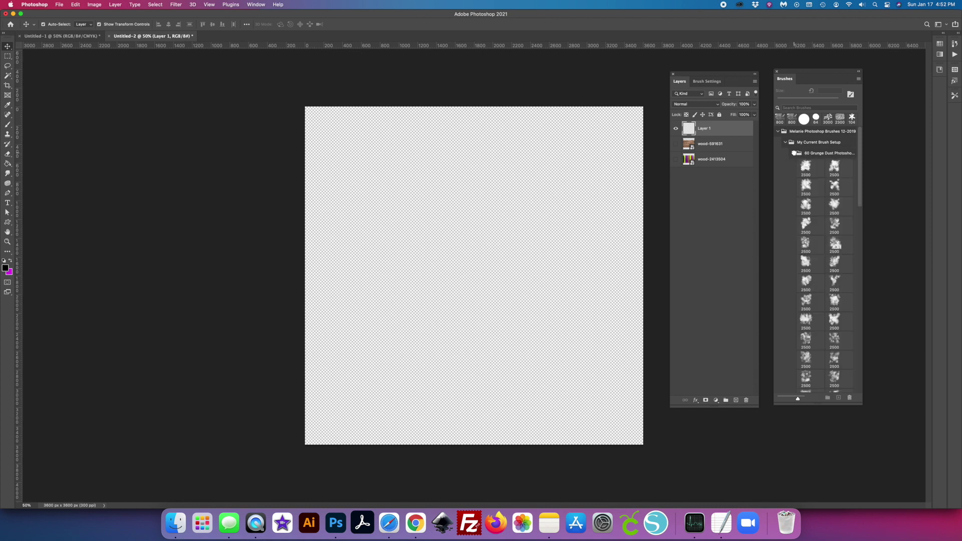
click(791, 153)
click(793, 164)
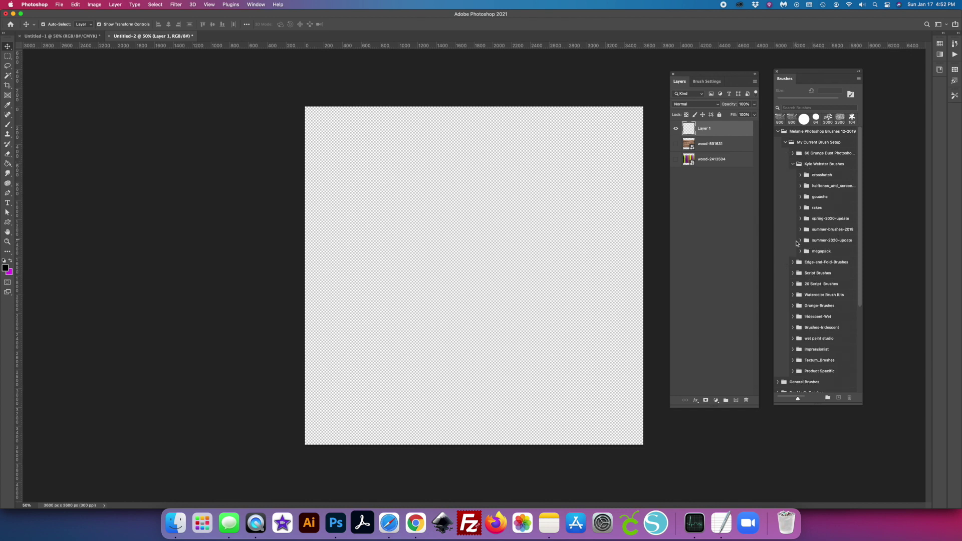
click(800, 241)
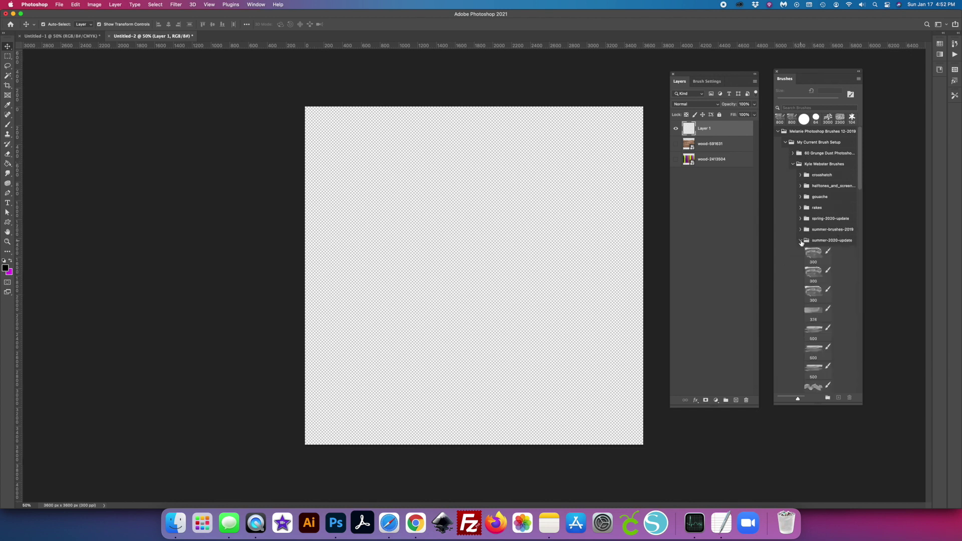
click(814, 275)
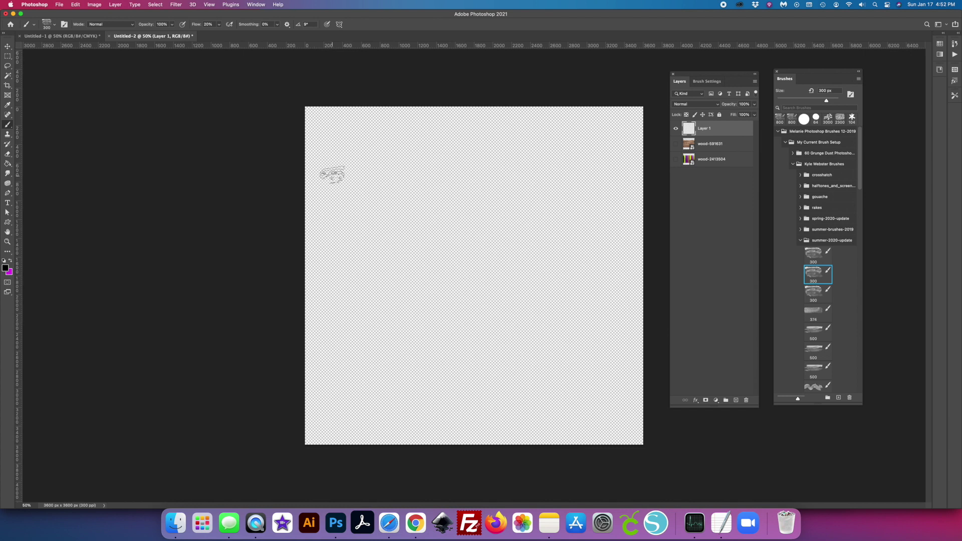
key(bracketright)
key(bracketright)
key(bracketright)
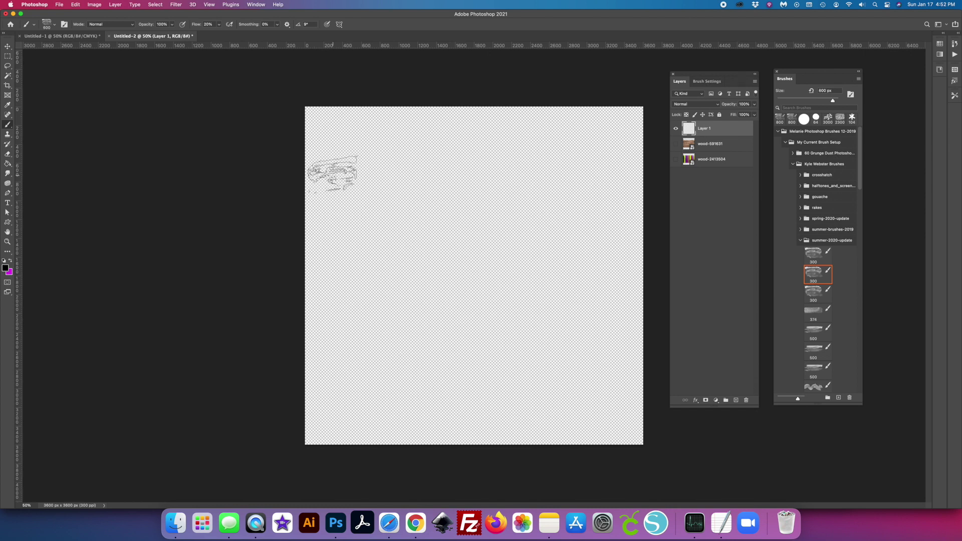
key(bracketright)
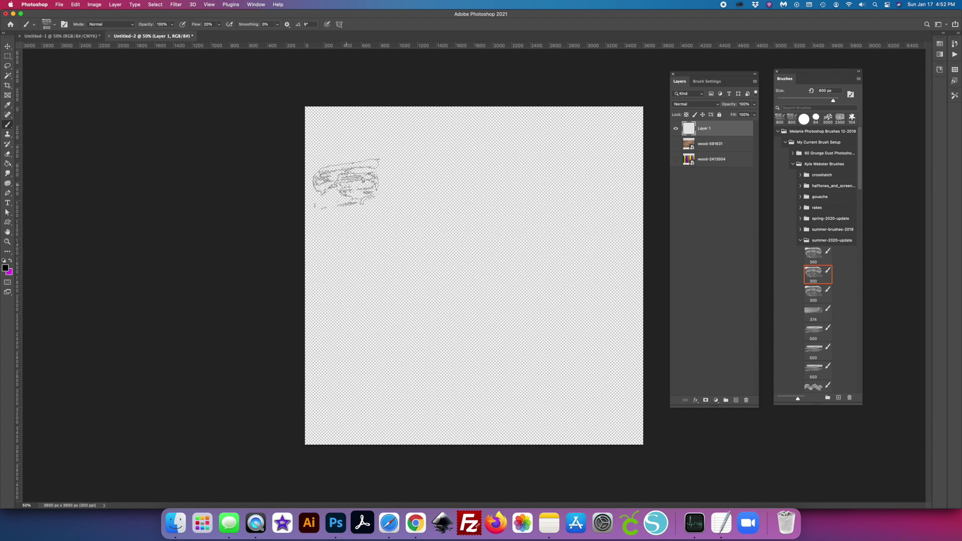
Paint a black horizontal brush stroke across the upper canvas and shift it so both ends sit inside the canvas.
drag(346, 183, 646, 186)
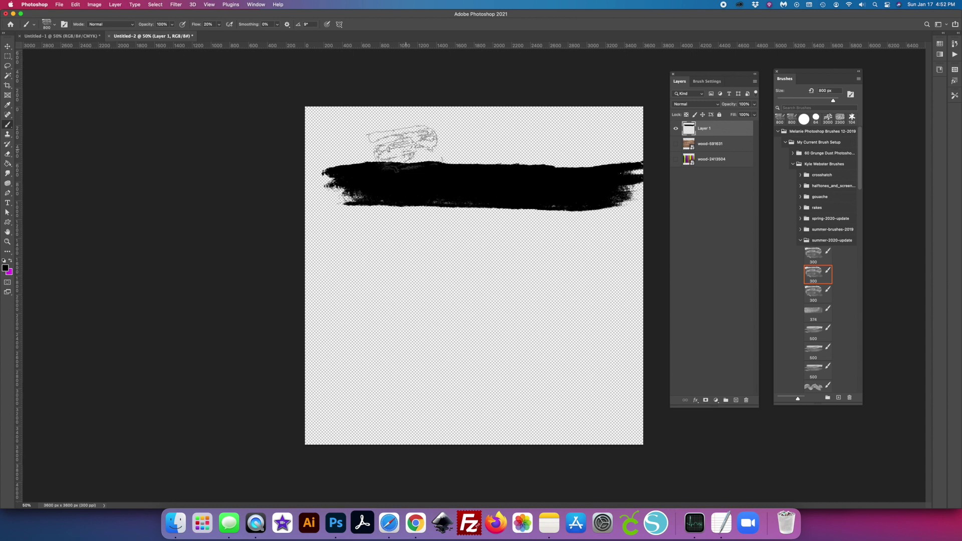
key(super+t)
drag(526, 182, 523, 187)
key(Return)
key(b)
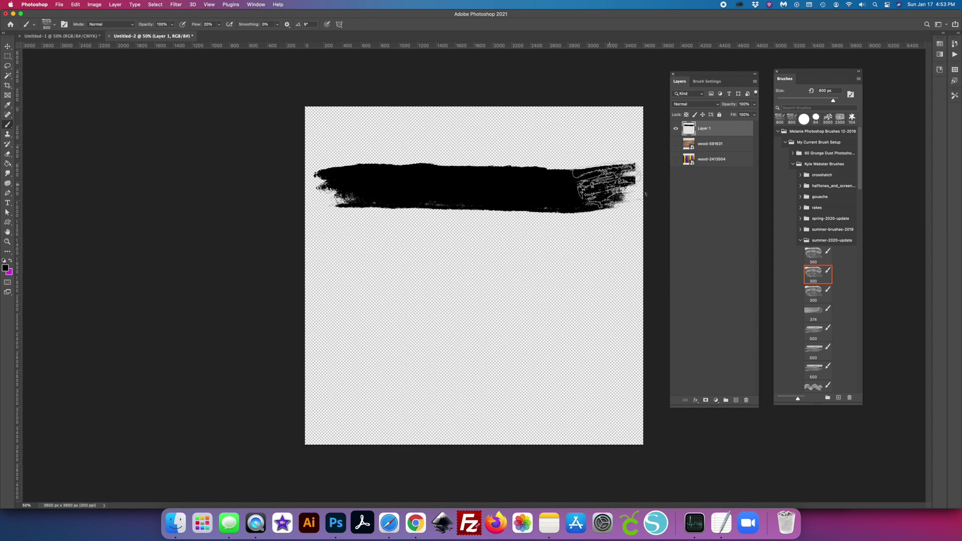
Brush over the stroke's ragged right end to fill it in and give it a rough vertical edge.
mouse_move(601, 186)
mouse_down()
mouse_move(609, 182)
mouse_move(556, 197)
mouse_up()
key(bracketleft)
key(bracketleft)
key(bracketleft)
key(bracketleft)
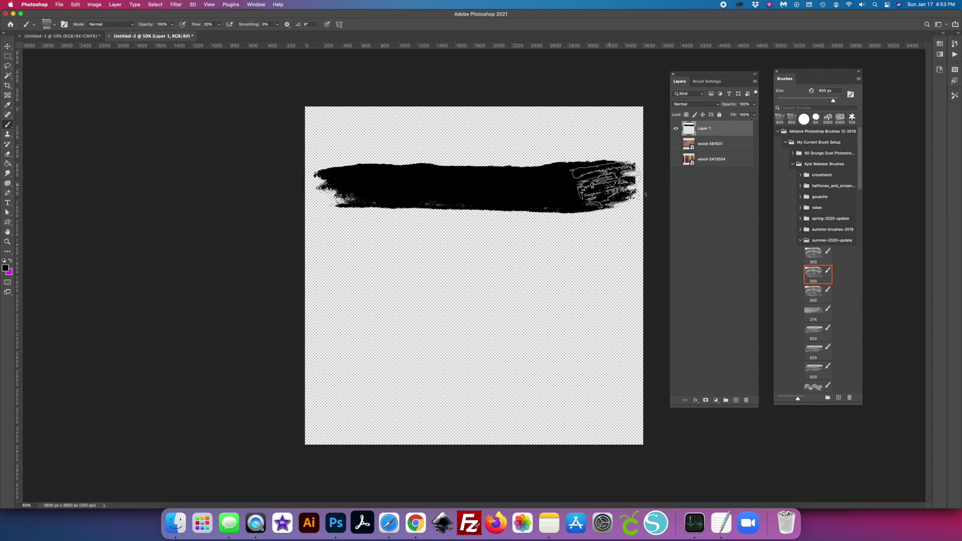
drag(627, 175, 622, 196)
key(v)
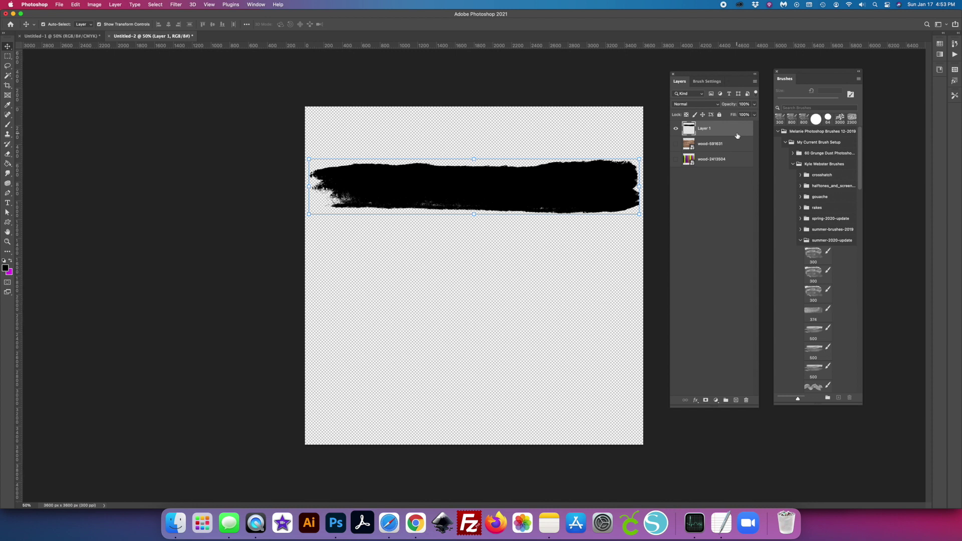
Duplicate the brush stroke layer five times.
key(super+j)
key(super+j)
key(super+j)
key(super+j)
key(super+j)
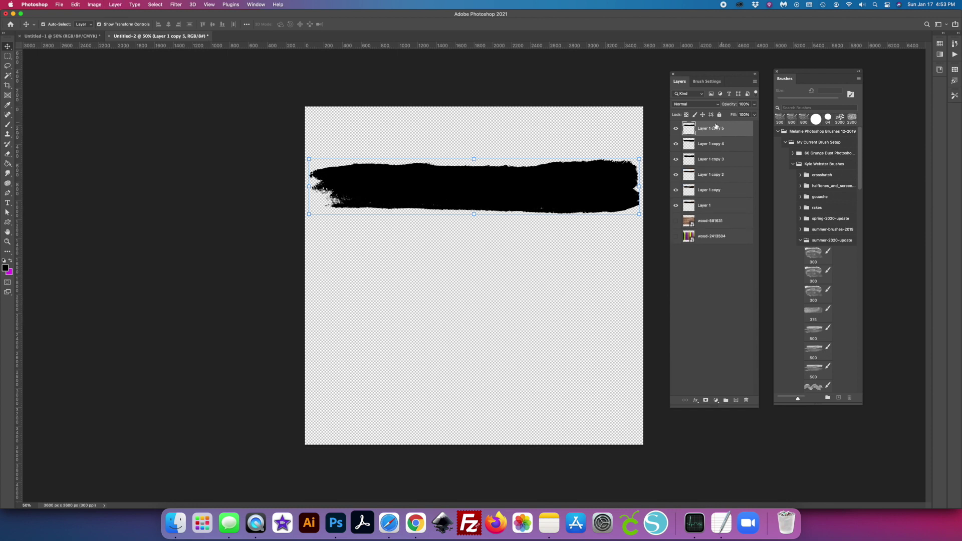
Spread the duplicated strokes vertically over the canvas so they overlap into one large black block.
mouse_move(569, 195)
mouse_down()
mouse_move(547, 230)
mouse_move(548, 311)
mouse_move(560, 357)
mouse_up()
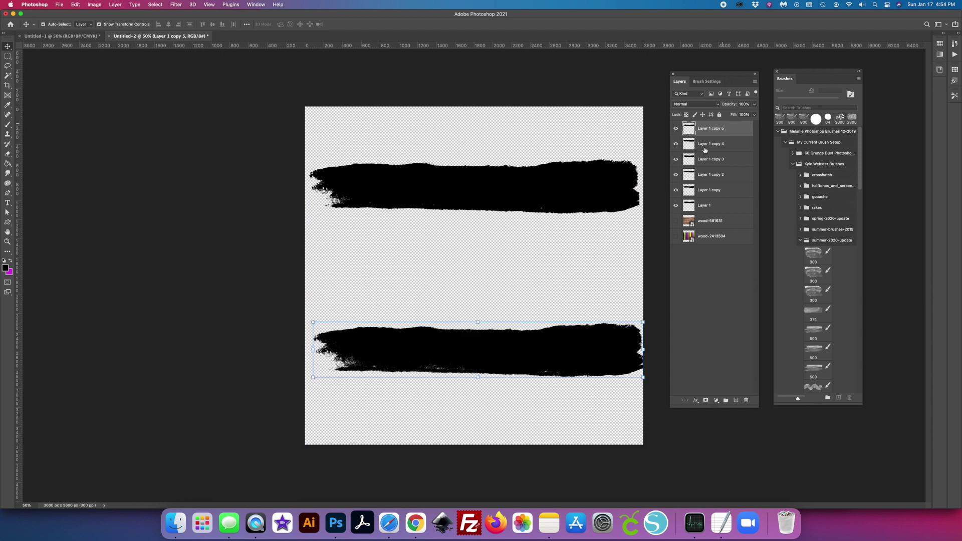
click(523, 206)
mouse_move(523, 222)
mouse_down()
mouse_move(494, 236)
mouse_move(494, 316)
mouse_move(481, 326)
mouse_up()
click(710, 160)
mouse_move(518, 194)
mouse_down()
mouse_move(501, 268)
mouse_move(518, 263)
mouse_up()
mouse_move(584, 197)
mouse_down()
mouse_move(516, 225)
mouse_move(510, 237)
mouse_up()
click(717, 192)
mouse_move(530, 184)
mouse_down()
mouse_move(526, 137)
mouse_move(525, 157)
mouse_up()
drag(499, 215, 500, 273)
drag(502, 350, 494, 351)
Turn the lowest stroke 180°, centre it horizontally and move it up to overlap the stroke above.
drag(480, 317, 556, 372)
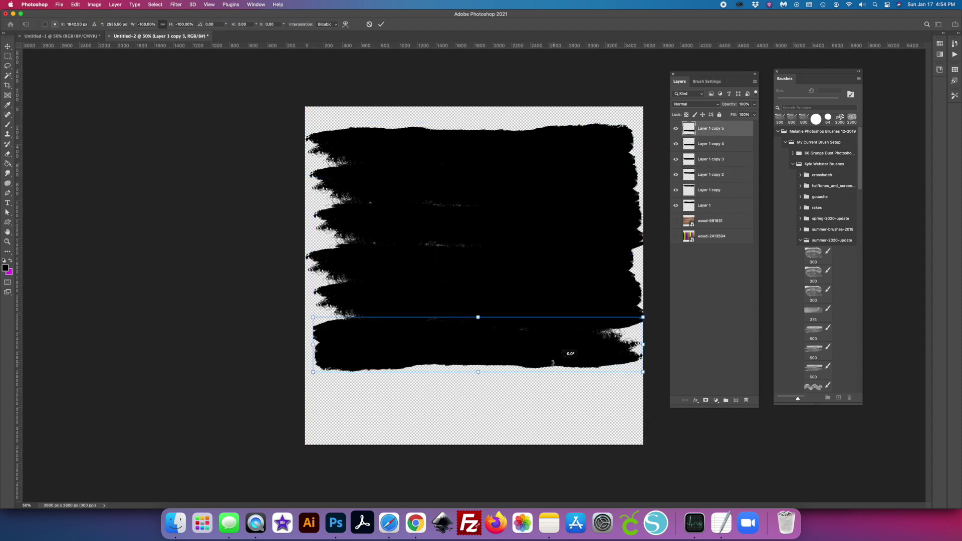
drag(438, 335, 434, 335)
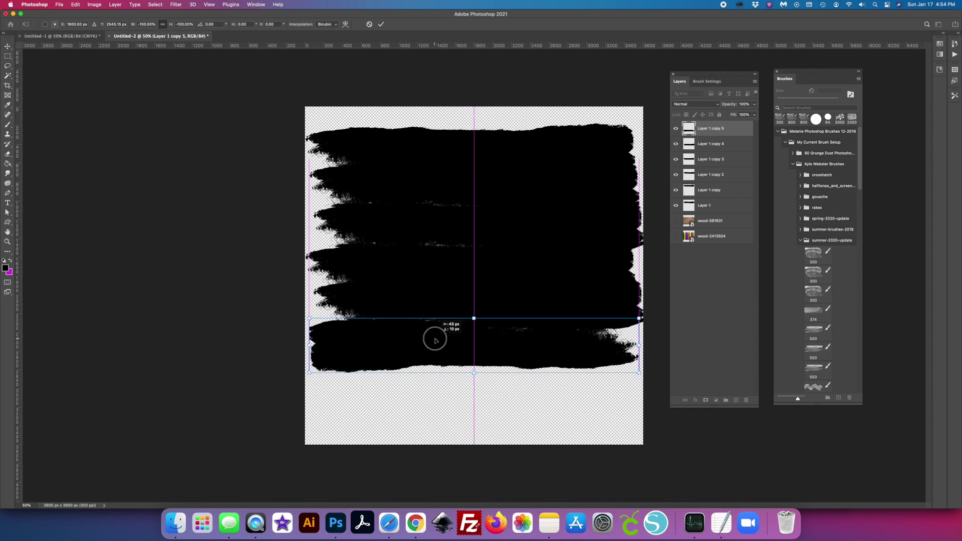
key(Return)
drag(373, 353, 363, 338)
key(ctrl+t)
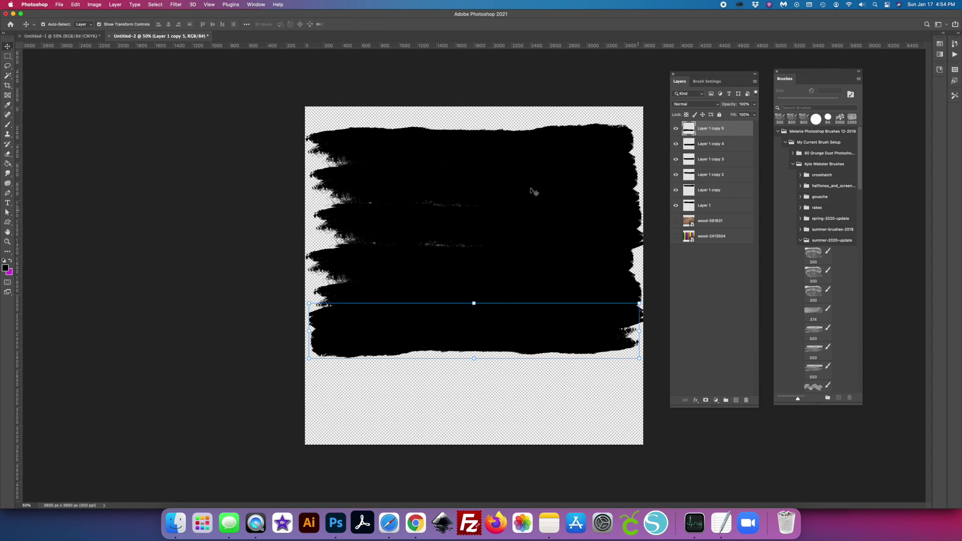
click(434, 295)
drag(433, 295, 433, 294)
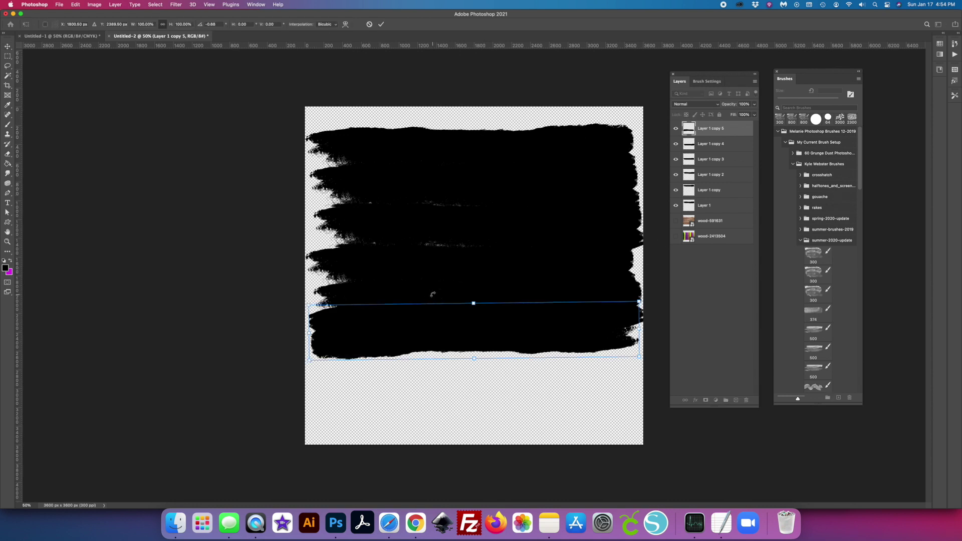
key(super+z)
key(Return)
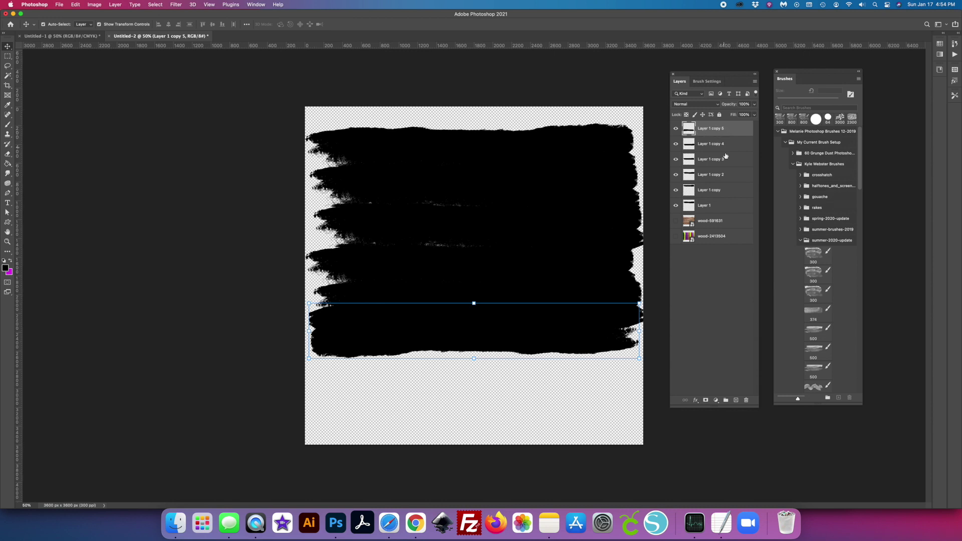
Merge all six brush stroke layers into a single layer.
shift+click(730, 210)
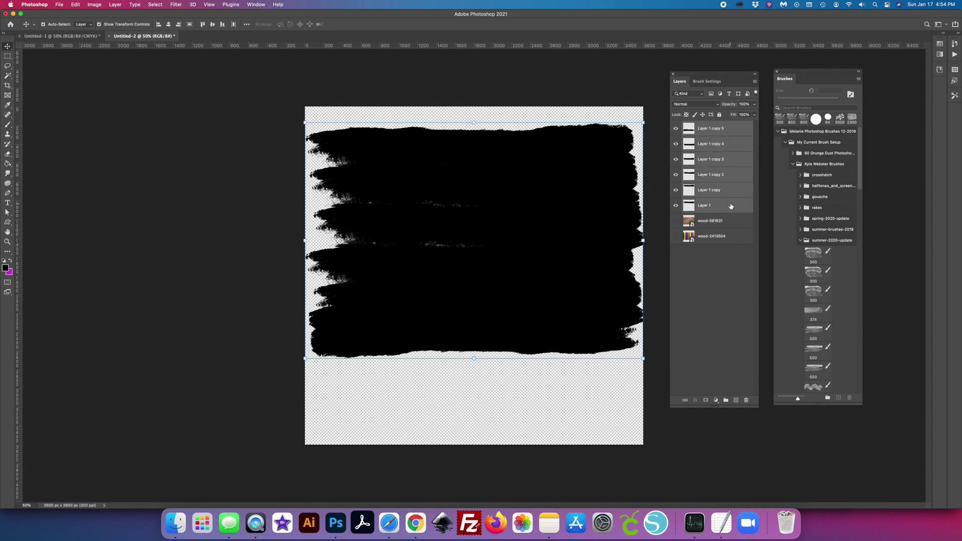
right_click(731, 206)
click(777, 390)
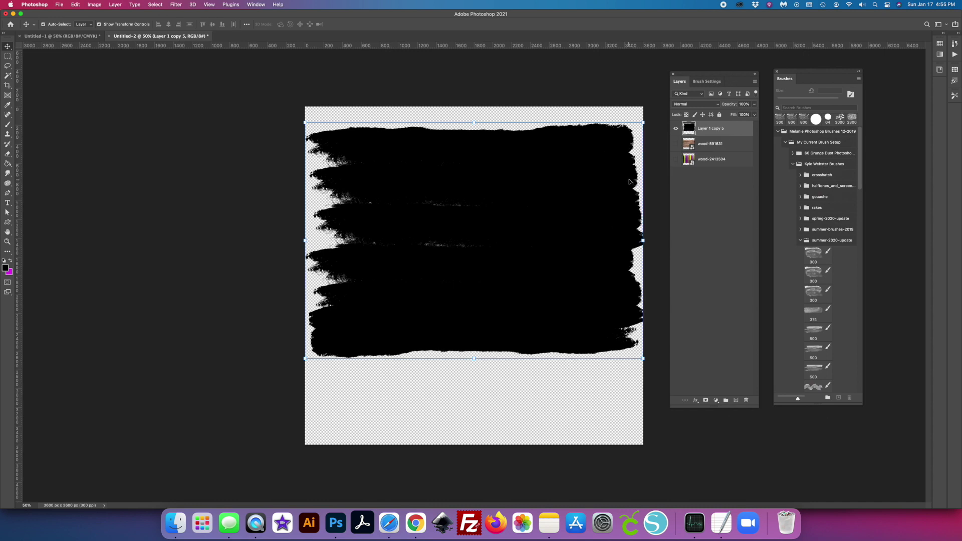
Scale the merged brush shape down proportionally and position it with a margin inside the canvas.
key(super+t)
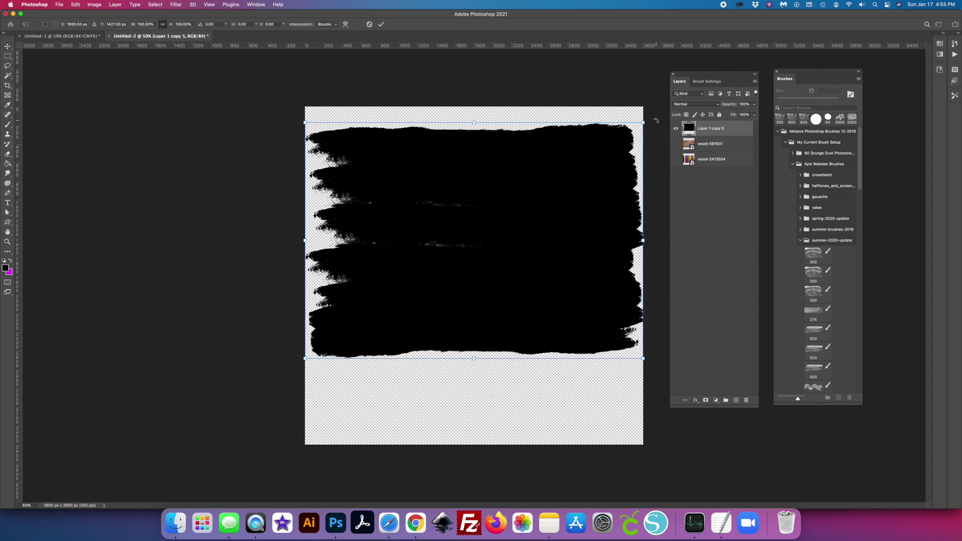
drag(643, 123, 598, 150)
drag(542, 219, 557, 224)
key(Return)
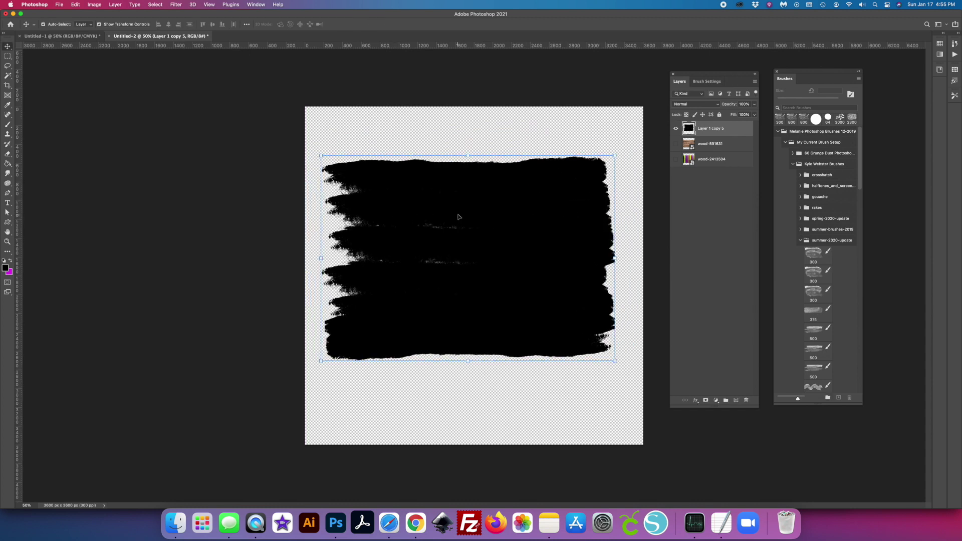
Fill in the gaps along the shape's left edge with the second summer-2020-update brush at 300 px.
click(814, 274)
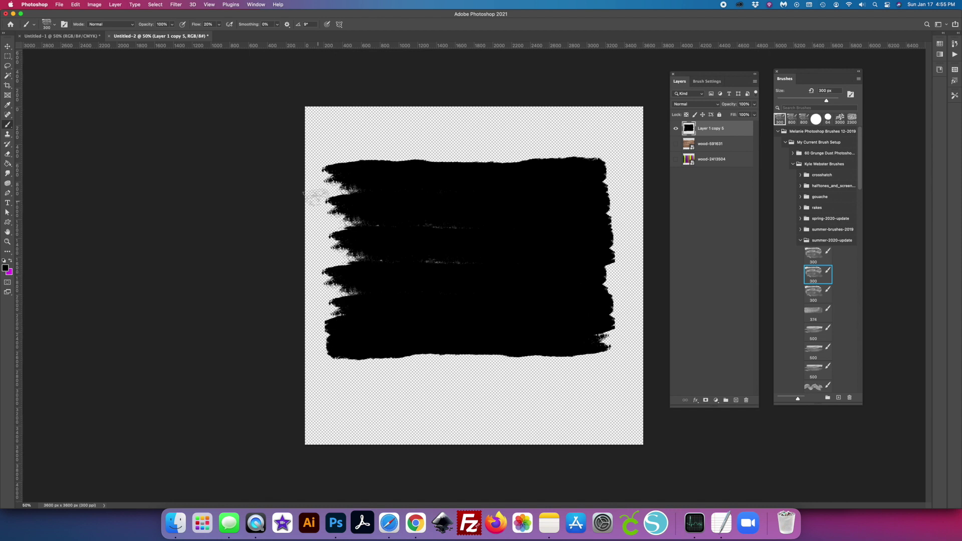
mouse_move(354, 190)
mouse_down()
mouse_move(357, 251)
mouse_move(343, 262)
mouse_move(341, 301)
mouse_up()
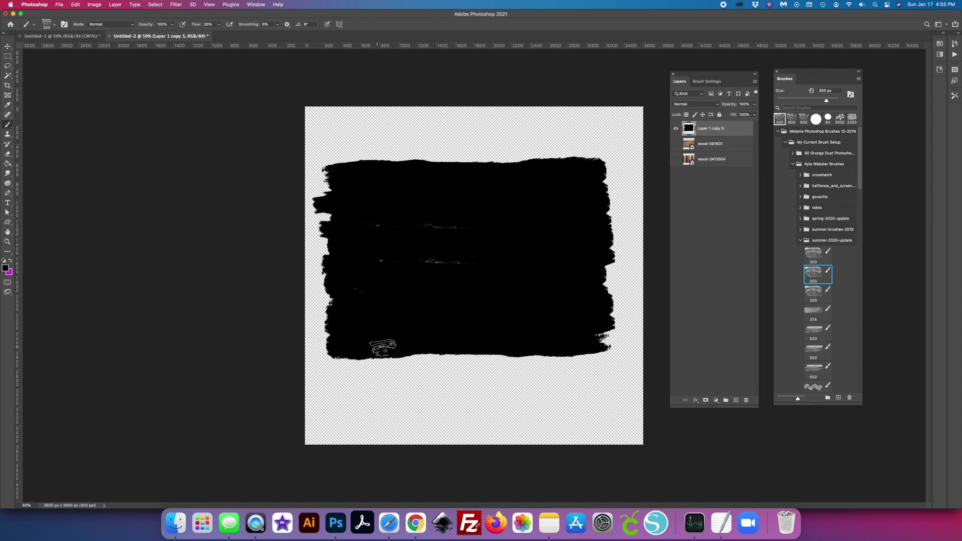
mouse_move(612, 337)
mouse_down()
mouse_move(592, 294)
mouse_move(607, 289)
mouse_move(616, 314)
mouse_move(608, 321)
mouse_move(603, 290)
mouse_up()
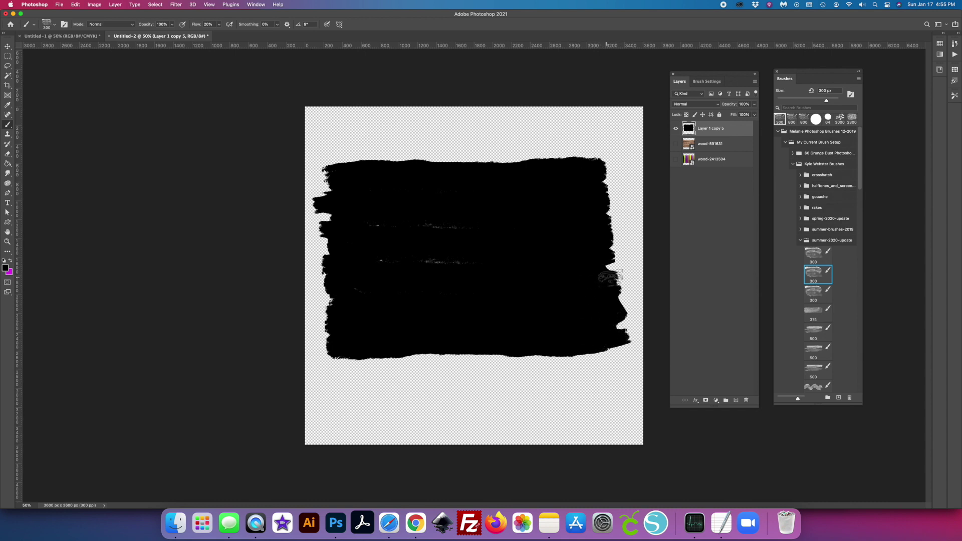
key(super+z)
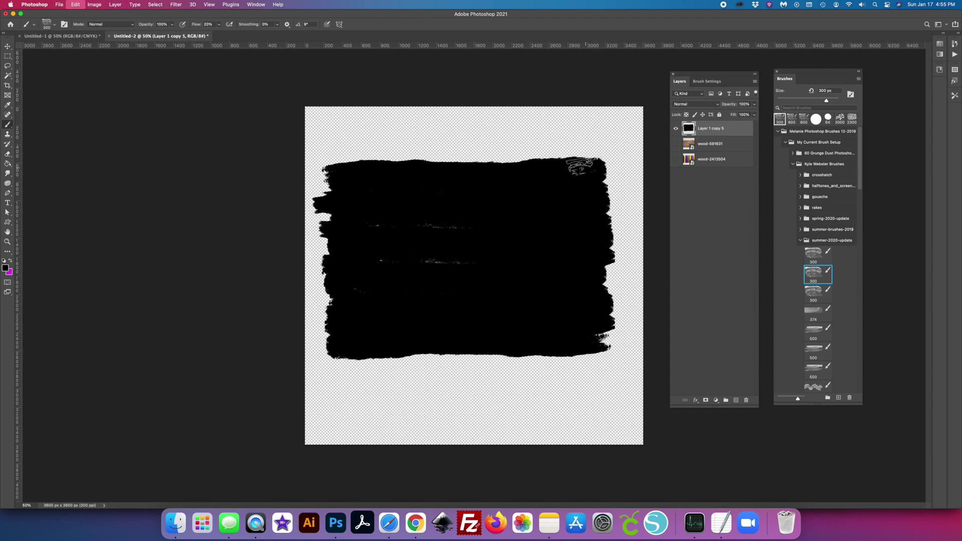
mouse_move(584, 166)
mouse_down()
mouse_move(617, 285)
mouse_move(613, 352)
mouse_up()
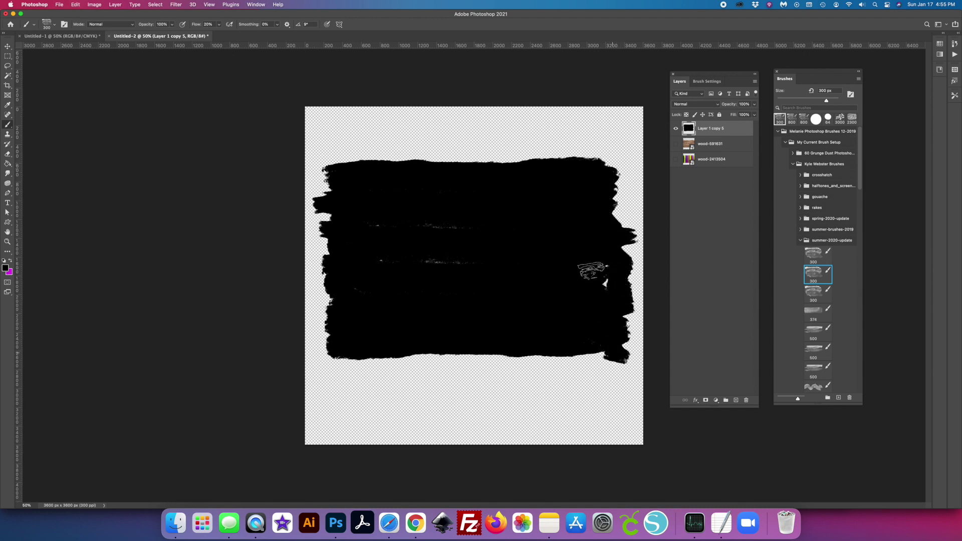
key(super+z)
Extend the shape's right edge with rough brush strokes and add ragged marks along its left edge.
mouse_move(606, 169)
mouse_down()
mouse_move(598, 205)
mouse_move(605, 275)
mouse_move(626, 325)
mouse_move(590, 337)
mouse_up()
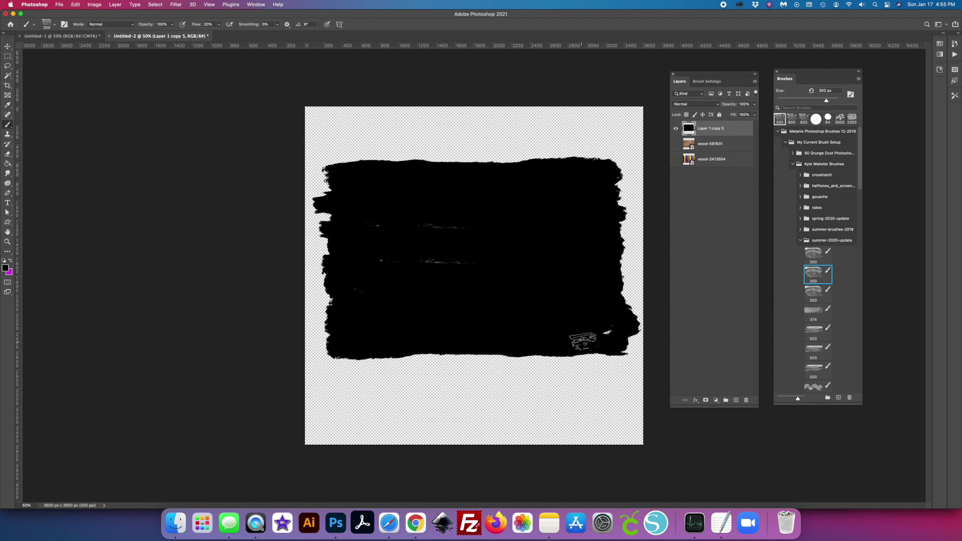
mouse_move(328, 190)
mouse_down()
mouse_move(348, 177)
mouse_move(332, 193)
mouse_move(332, 323)
mouse_up()
key(super+z)
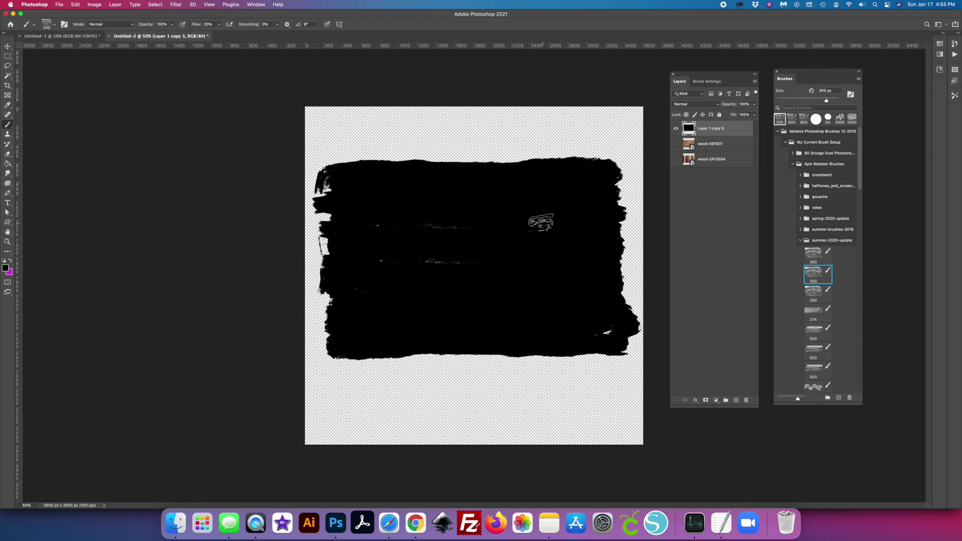
Scale the finished brush shape down proportionally and reposition it within the canvas.
key(super+t)
drag(644, 261, 597, 261)
mouse_move(521, 270)
mouse_down()
mouse_move(550, 272)
mouse_move(536, 275)
mouse_up()
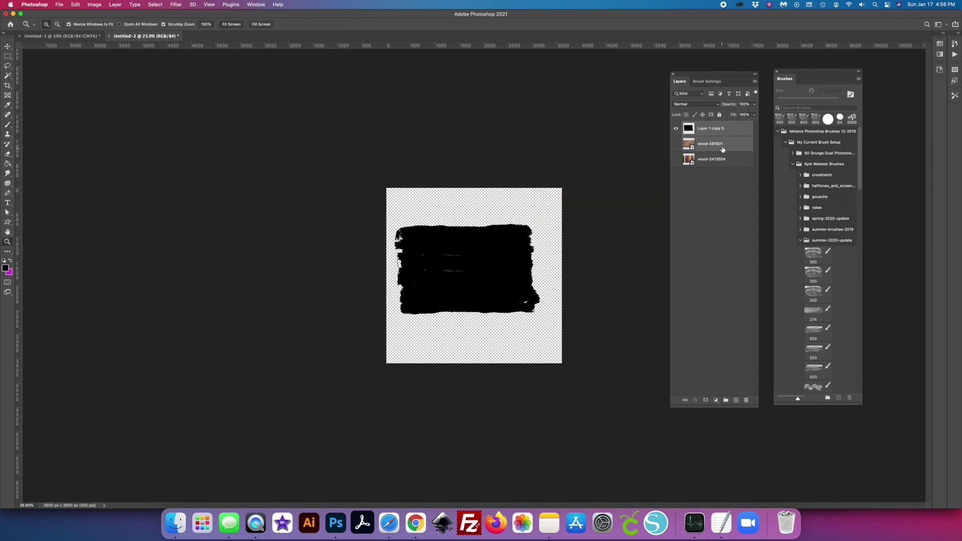
Move the wood-591631 layer above the brush shape, show it and clip it to the shape.
click(736, 150)
drag(738, 155, 726, 125)
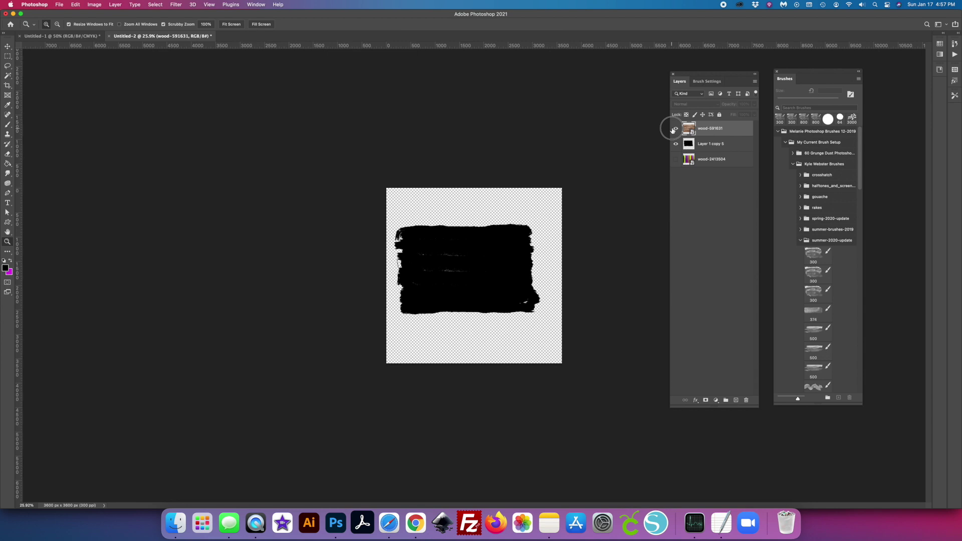
click(676, 128)
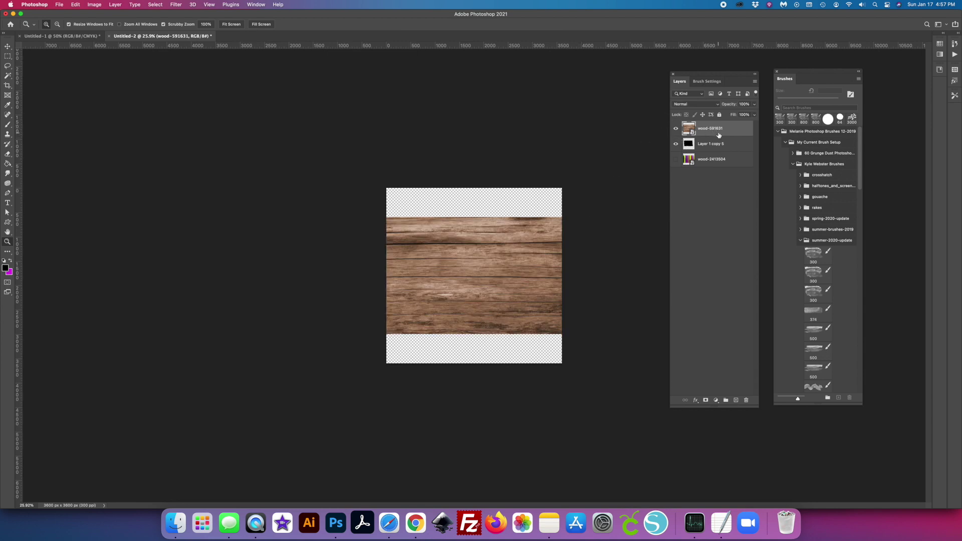
key(alt)
alt+click(725, 134)
drag(483, 260, 506, 263)
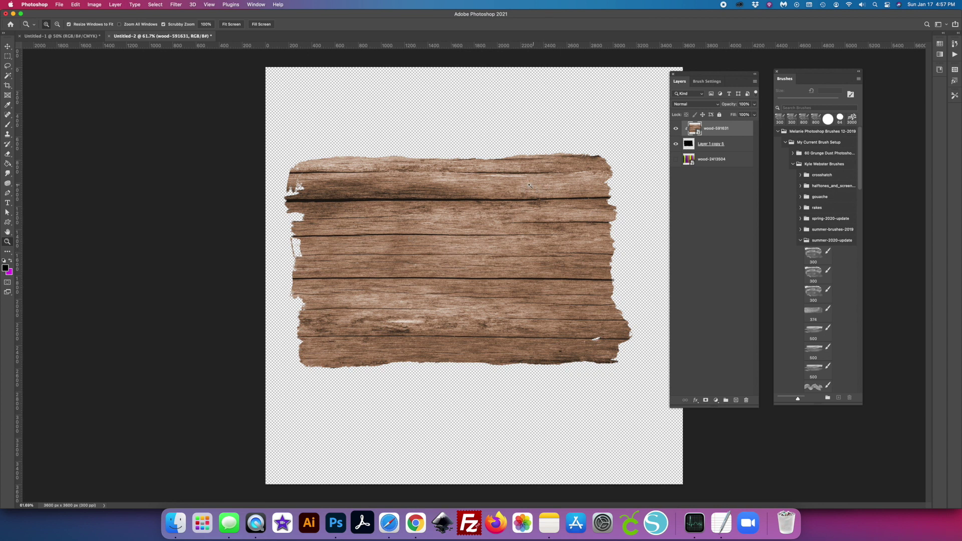
Show wood-2413504 and place it clipped between the shape and wood-591631, toggling the brown wood's visibility to check it.
click(675, 159)
drag(710, 162, 709, 140)
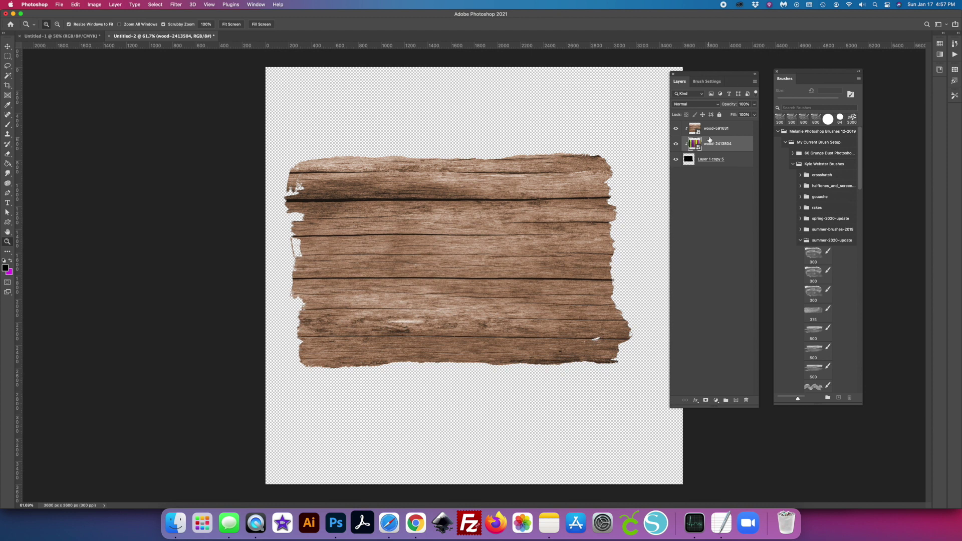
click(676, 129)
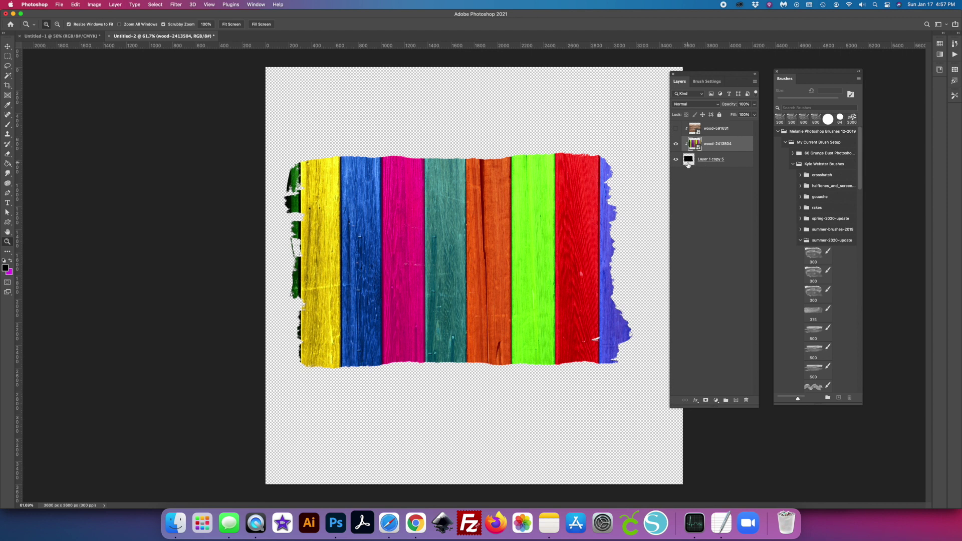
click(676, 129)
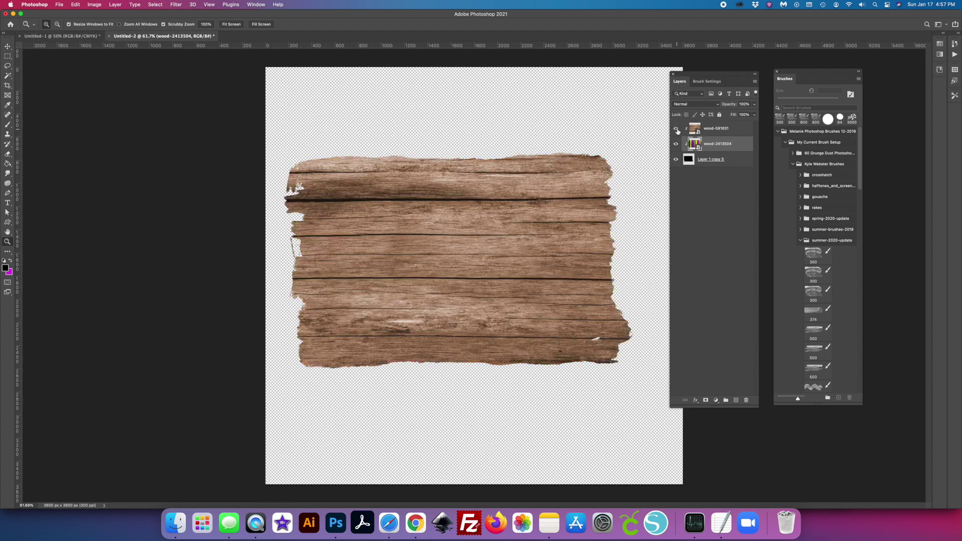
Duplicate the black brush shape layer and place one copy between the two wood layers.
click(736, 165)
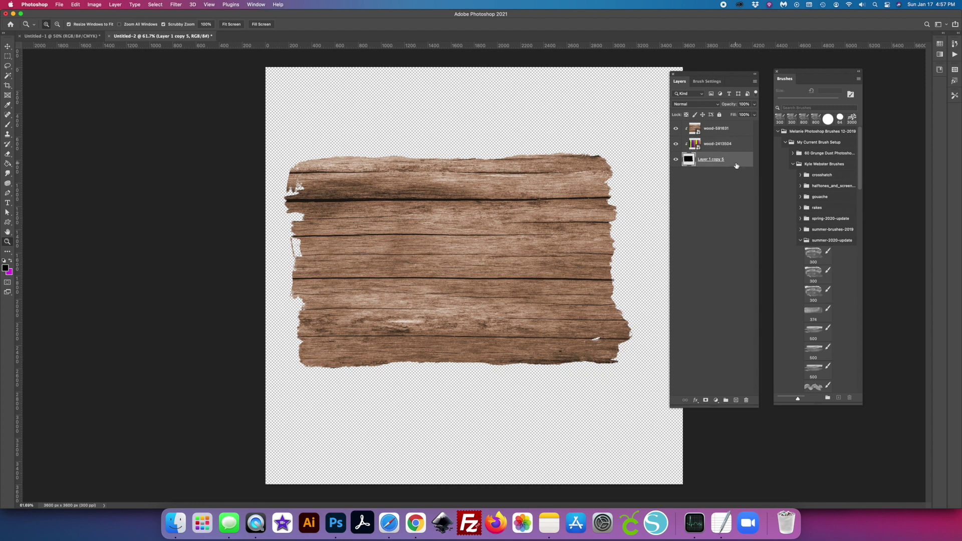
key(super+j)
drag(743, 177, 744, 138)
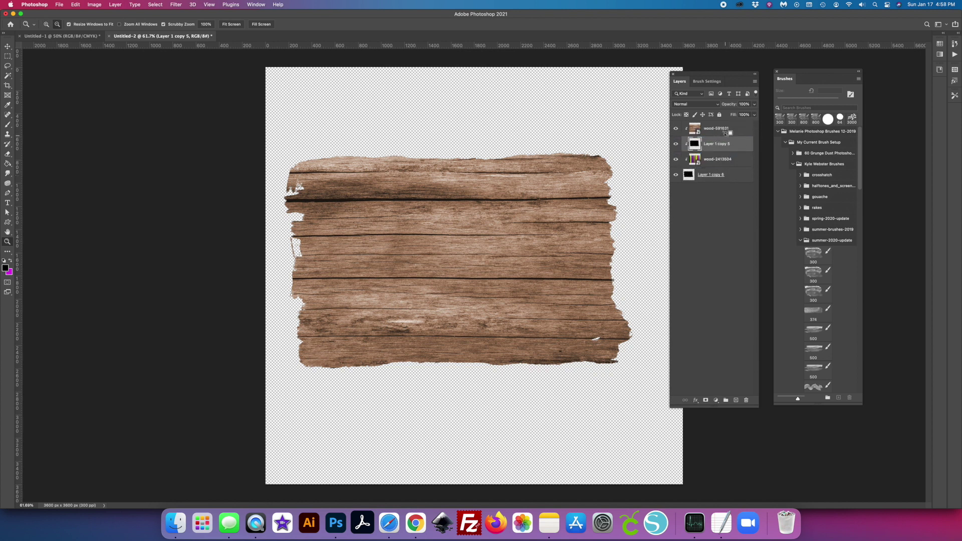
Release the upper brush shape from the lower clipping group and clip wood-591631 to it.
alt+click(729, 137)
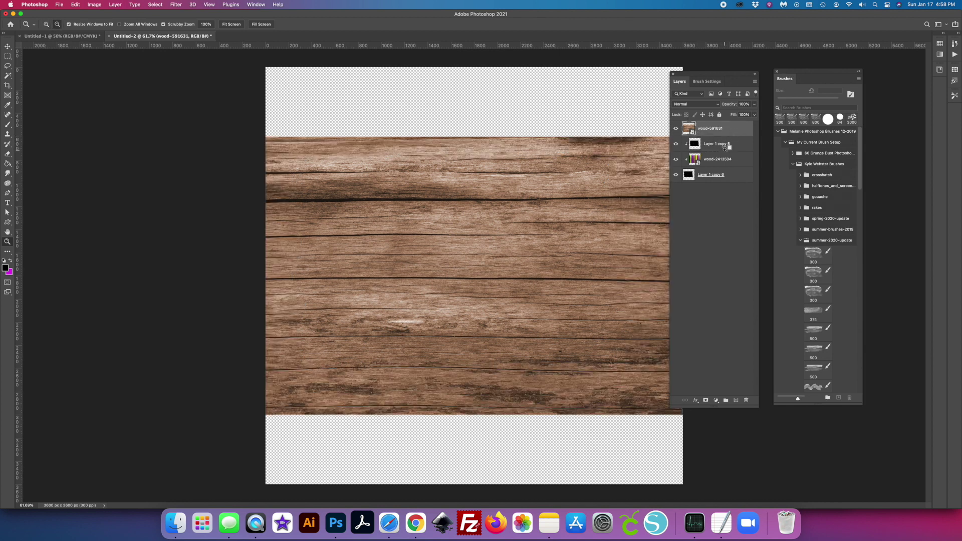
alt+click(721, 142)
click(713, 134)
key(alt)
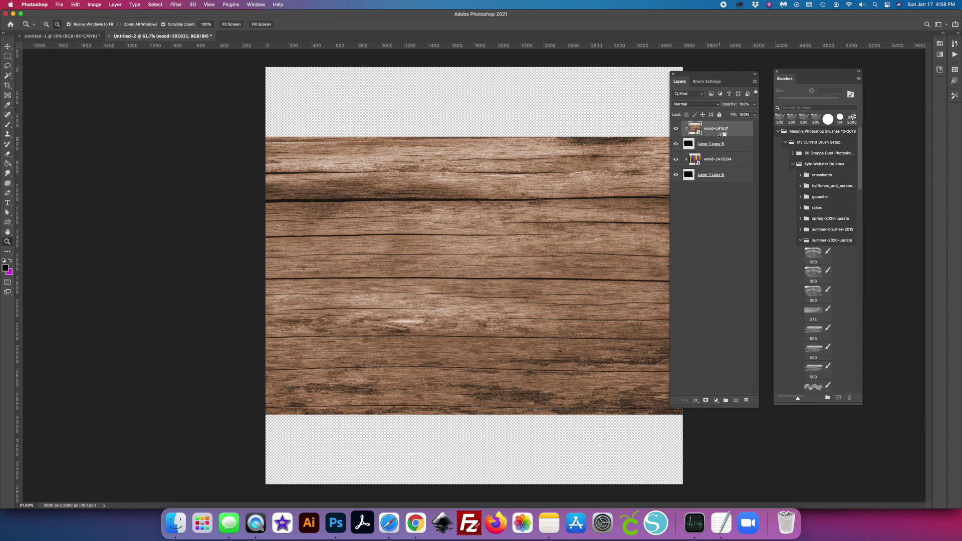
alt+click(720, 135)
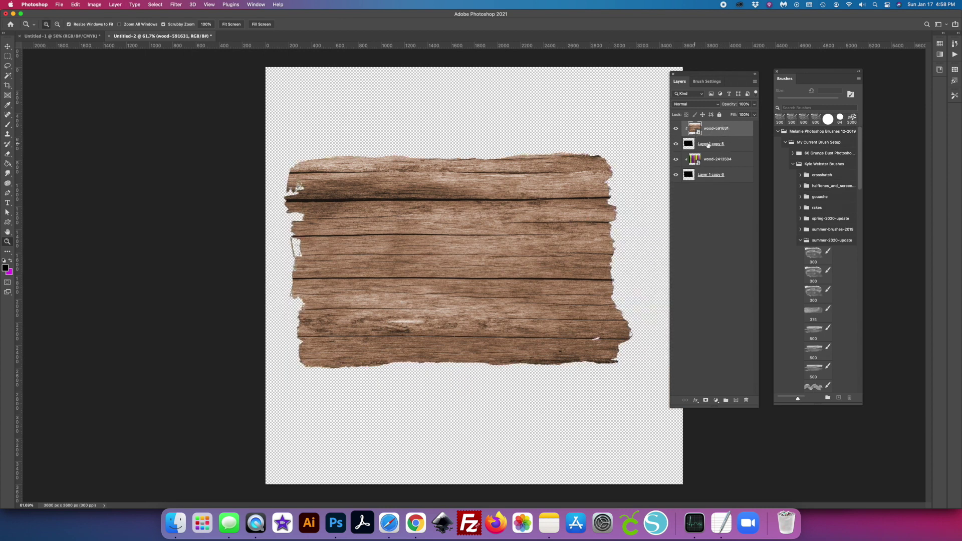
Scale wood-591631 and its brush shape down together so the colourful wood forms a border around them.
shift+click(735, 145)
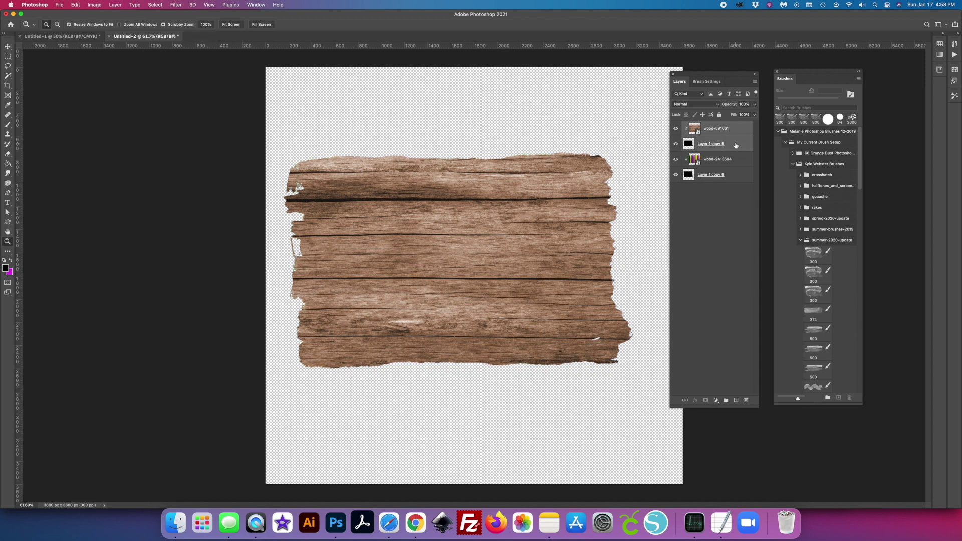
key(super+t)
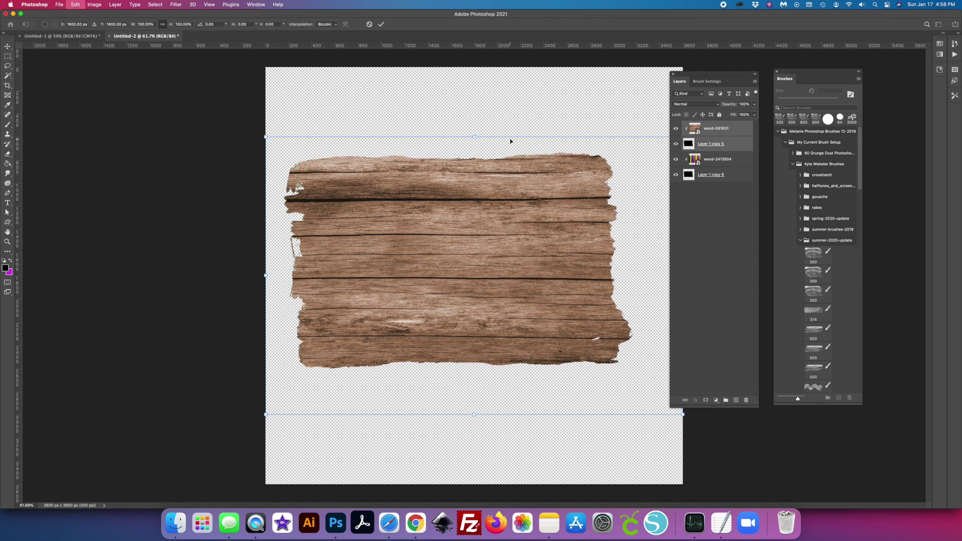
key(Return)
key(z)
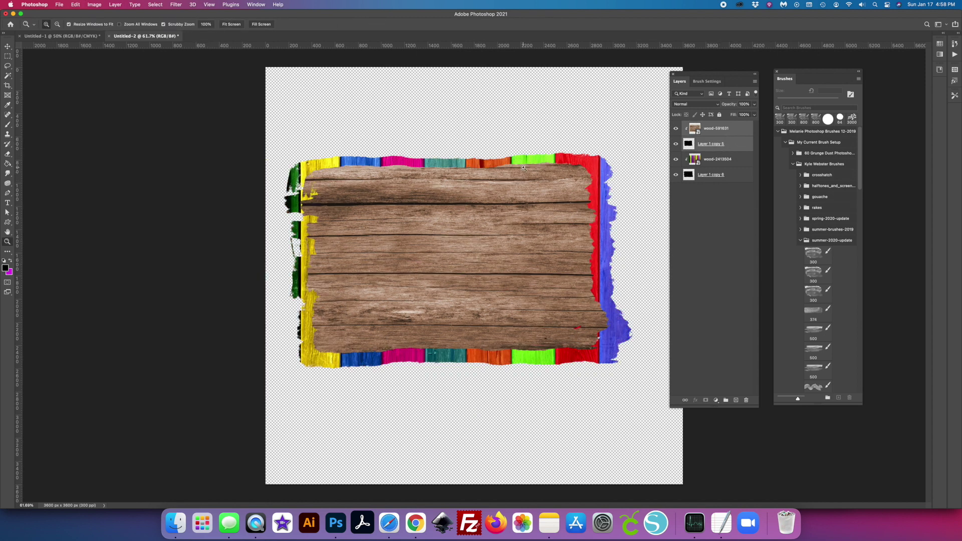